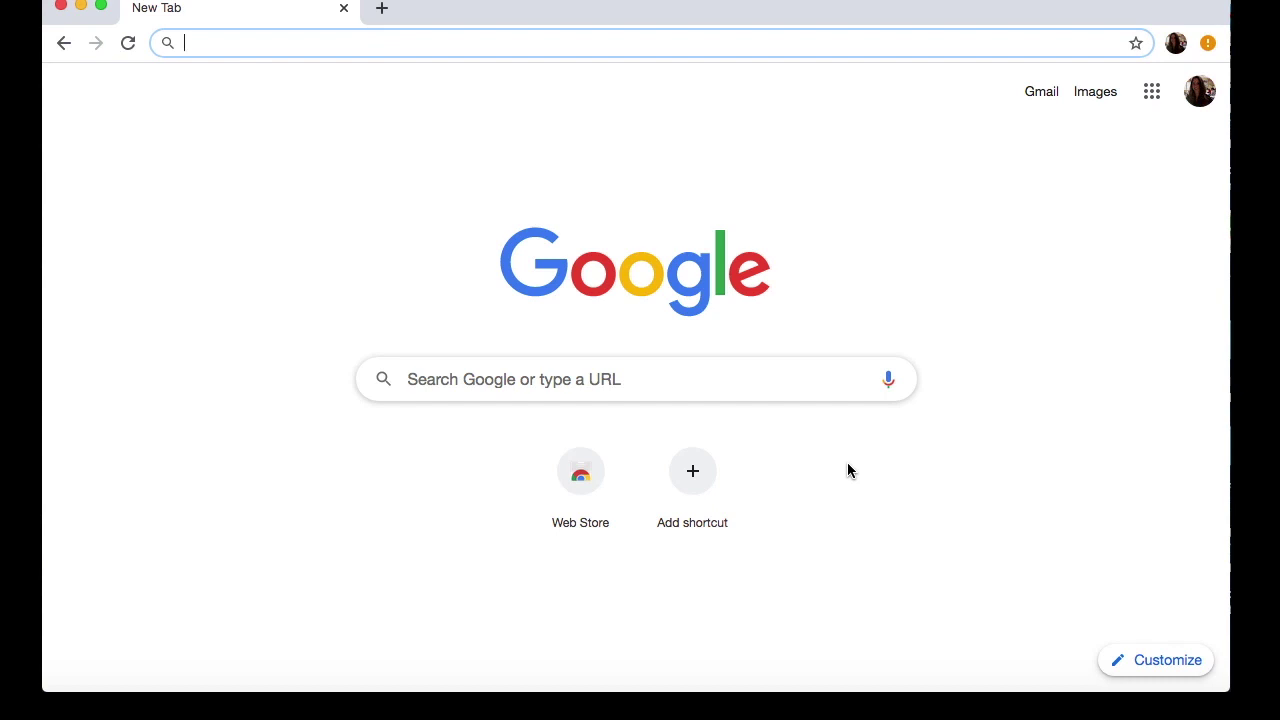
Open Google Classroom from the list of Google apps.
{"action": "left_click", "coordinate": [1154, 98]}
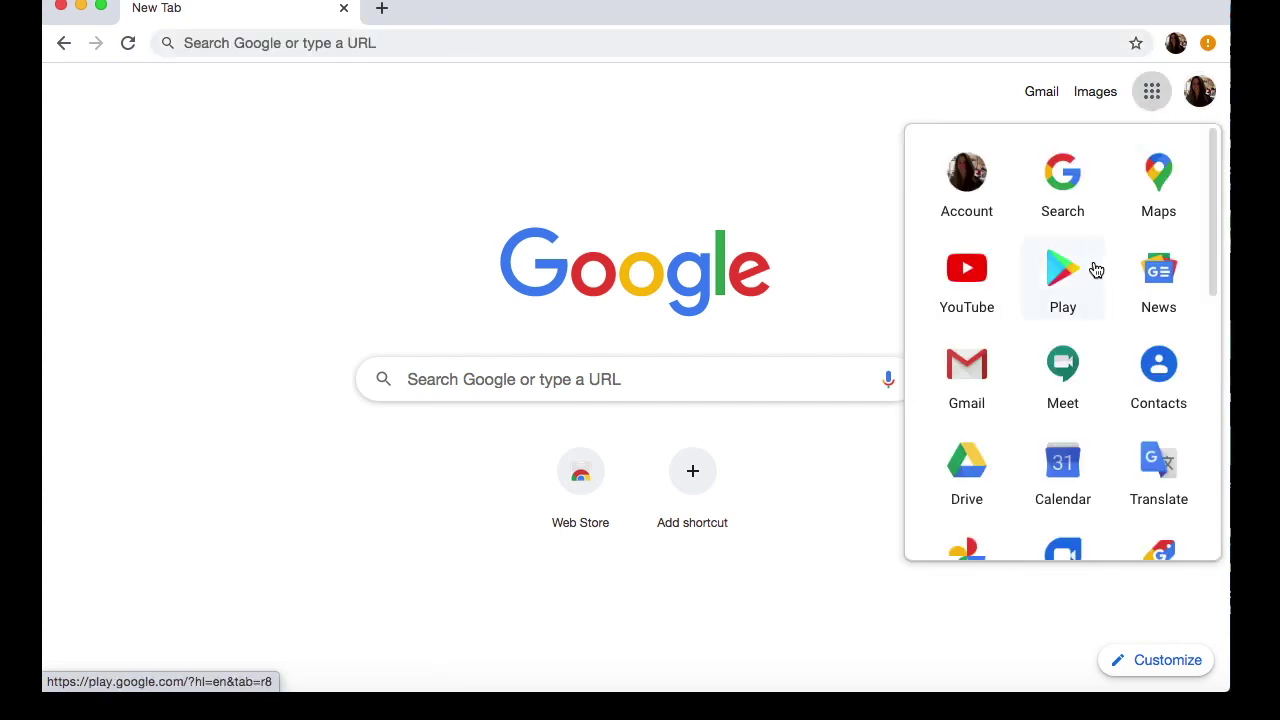
{"action": "scroll", "coordinate": [1096, 270], "scroll_direction": "down", "scroll_amount": 10}
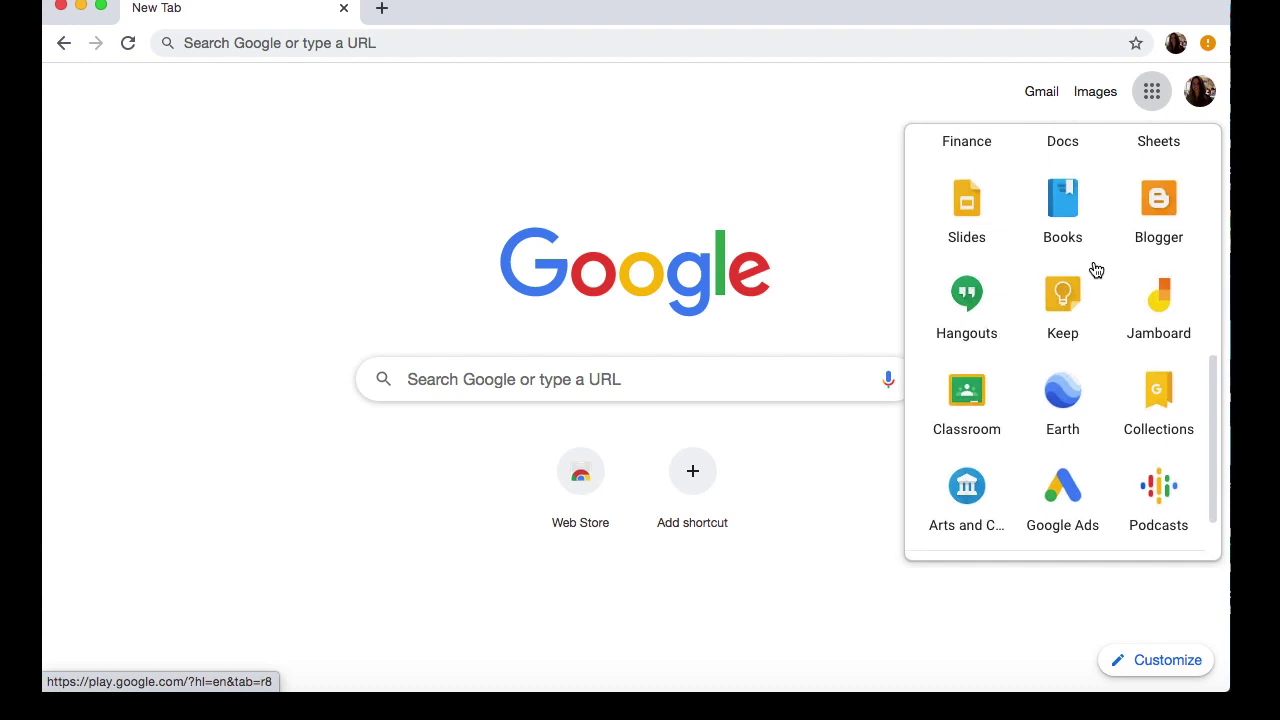
{"action": "left_click", "coordinate": [966, 405]}
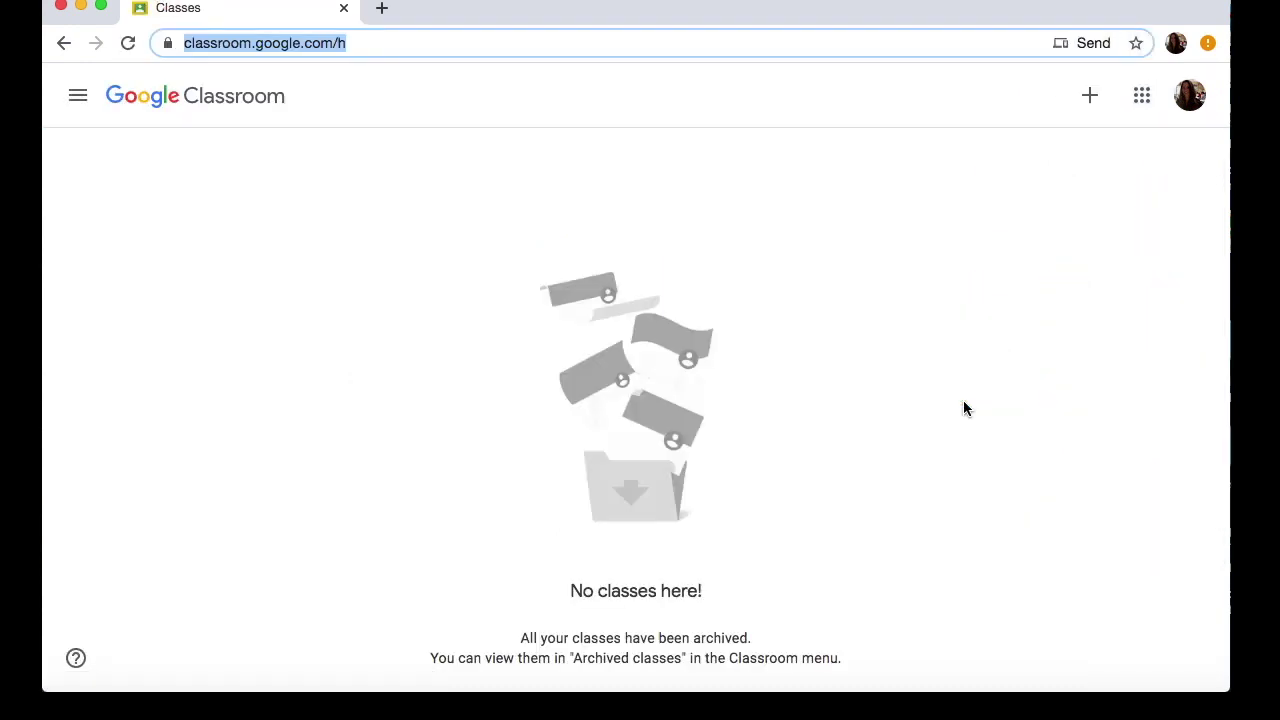
Replace the current tab with a new one and go to classroom.google.com in it.
{"action": "left_click", "coordinate": [381, 8]}
{"action": "left_click", "coordinate": [344, 8]}
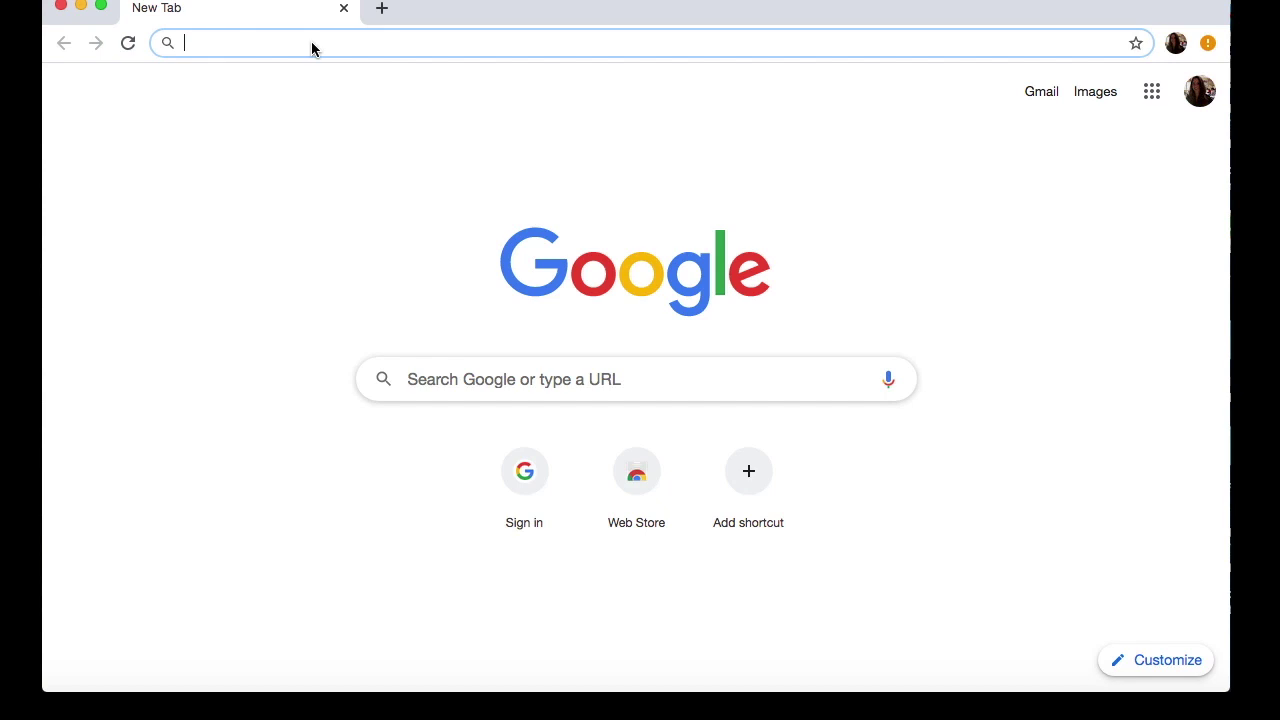
{"action": "type", "text": "classro"}
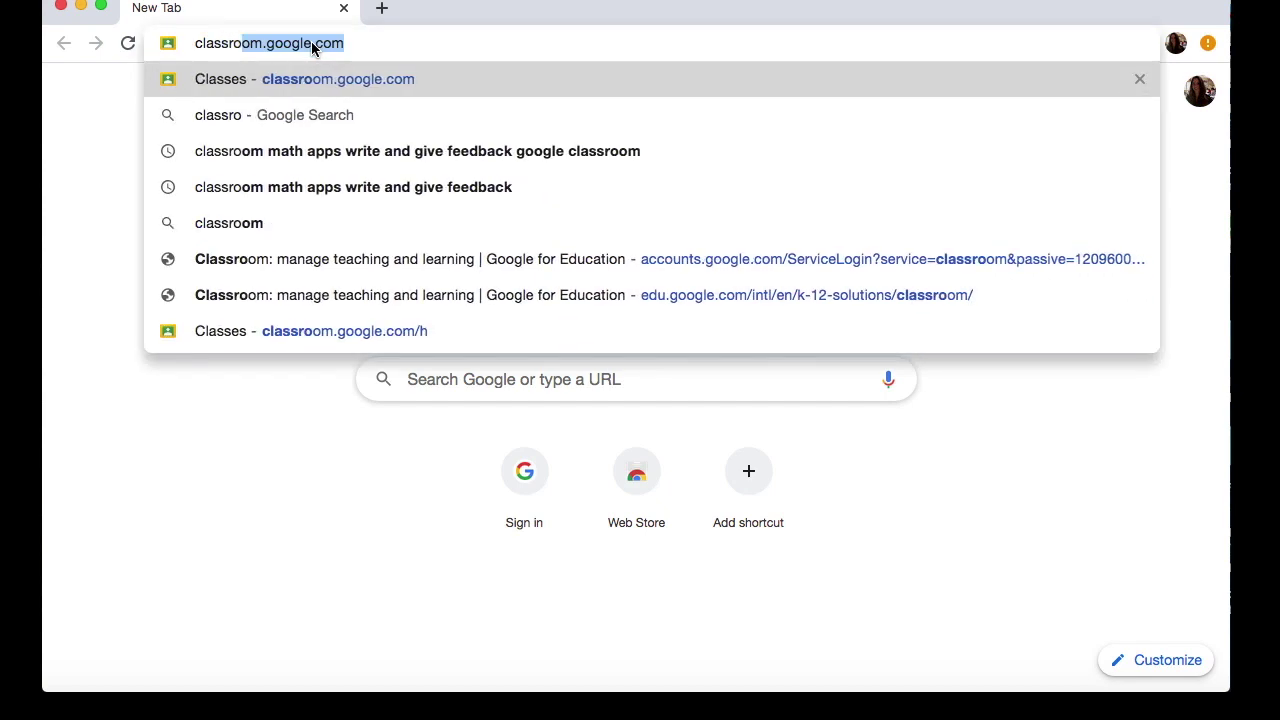
{"action": "type", "text": "om.google.com"}
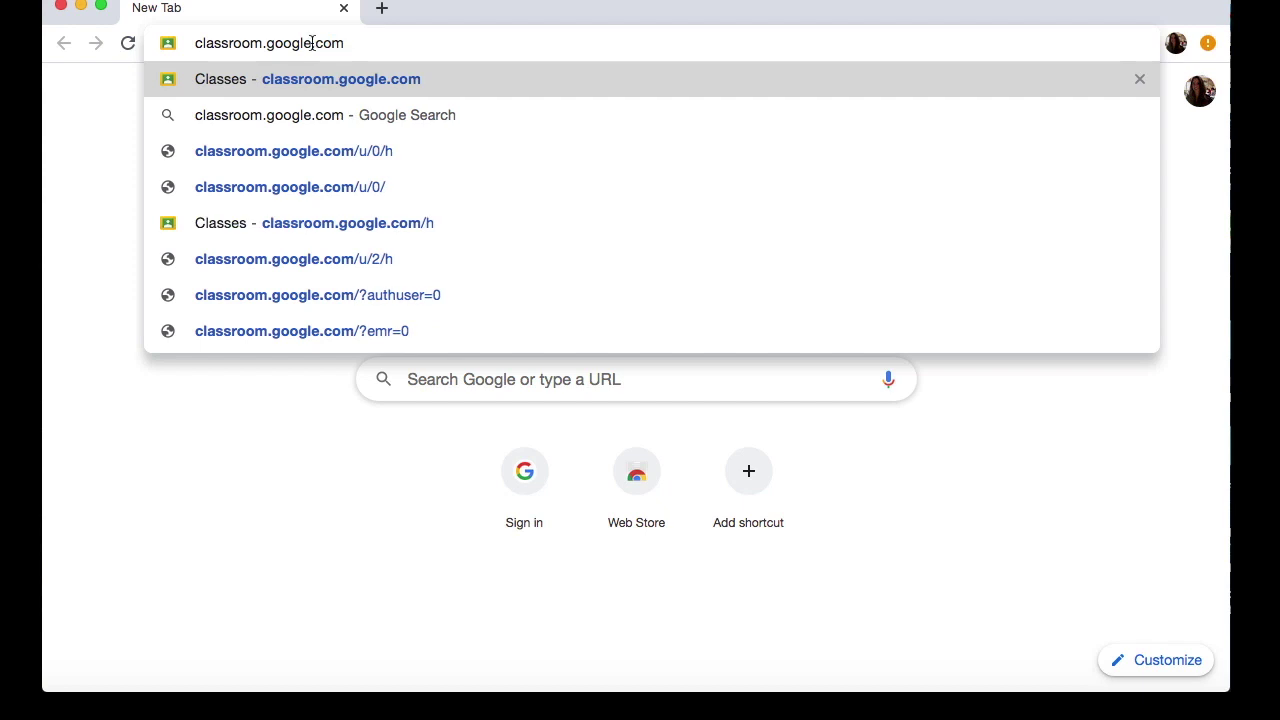
{"action": "key", "text": "Return"}
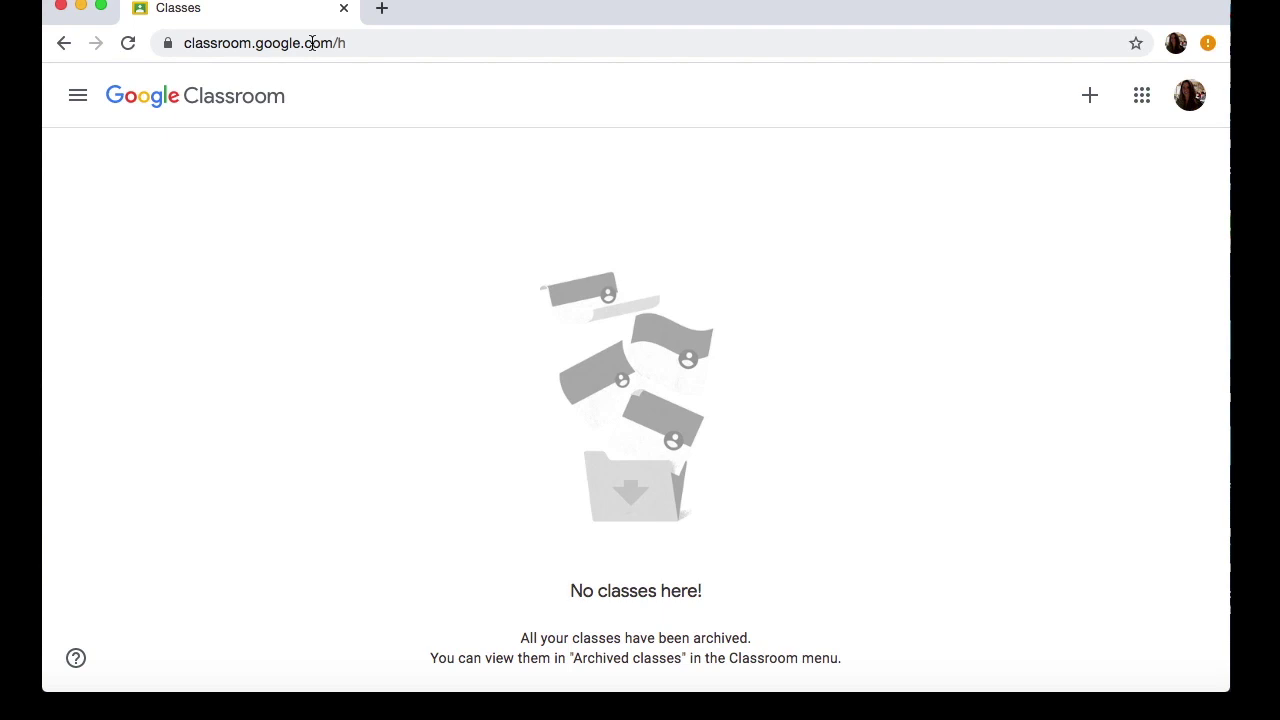
Start creating a new class and name it "Living Environment".
{"action": "left_click", "coordinate": [1090, 98]}
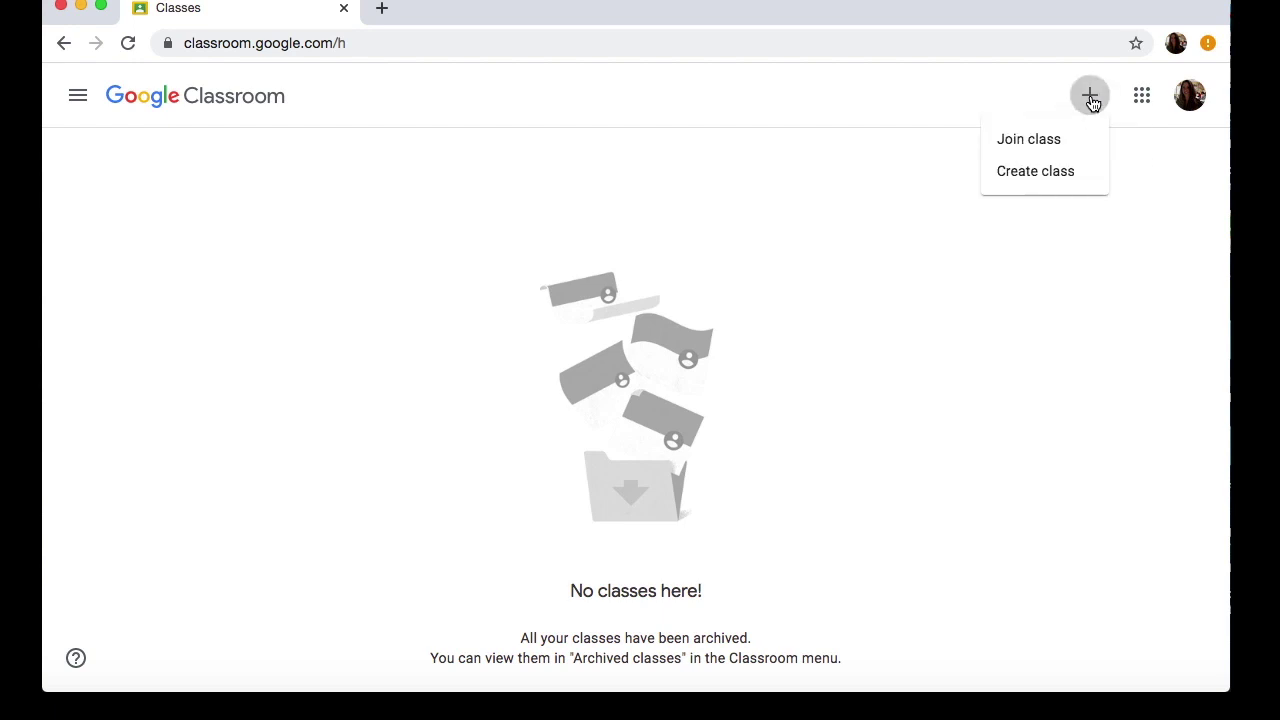
{"action": "left_click", "coordinate": [1064, 185]}
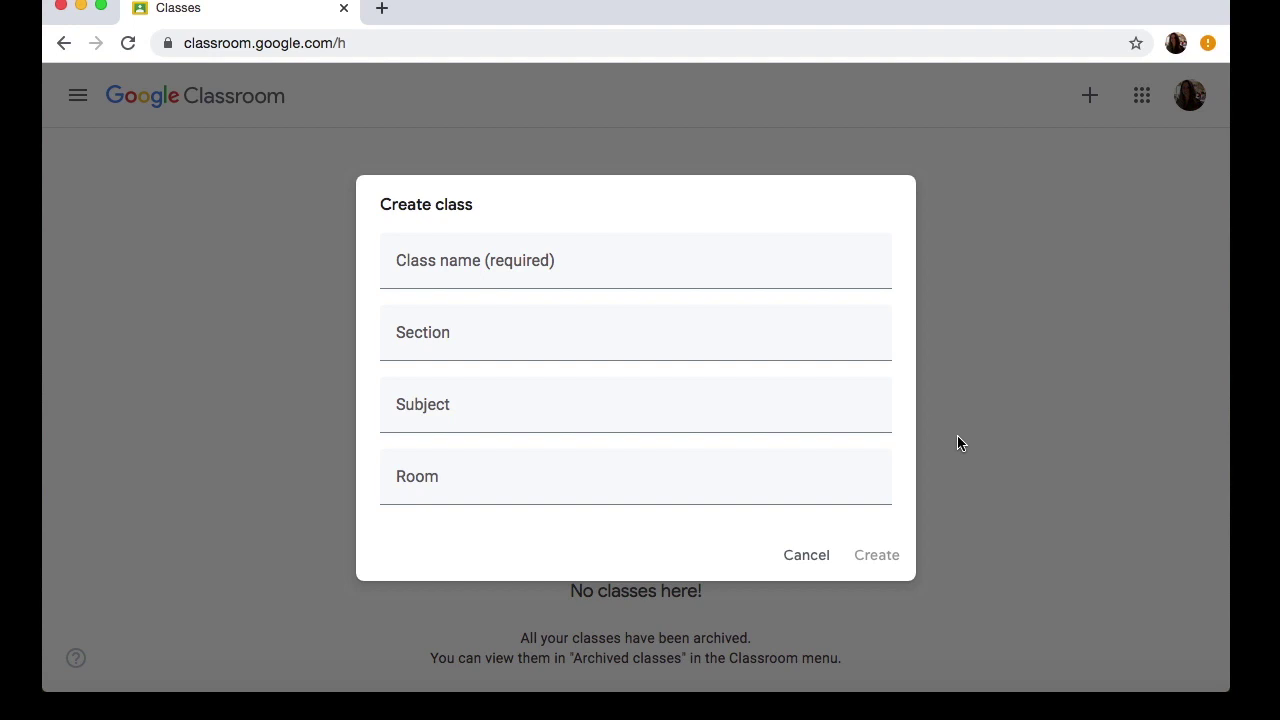
{"action": "left_click", "coordinate": [455, 265]}
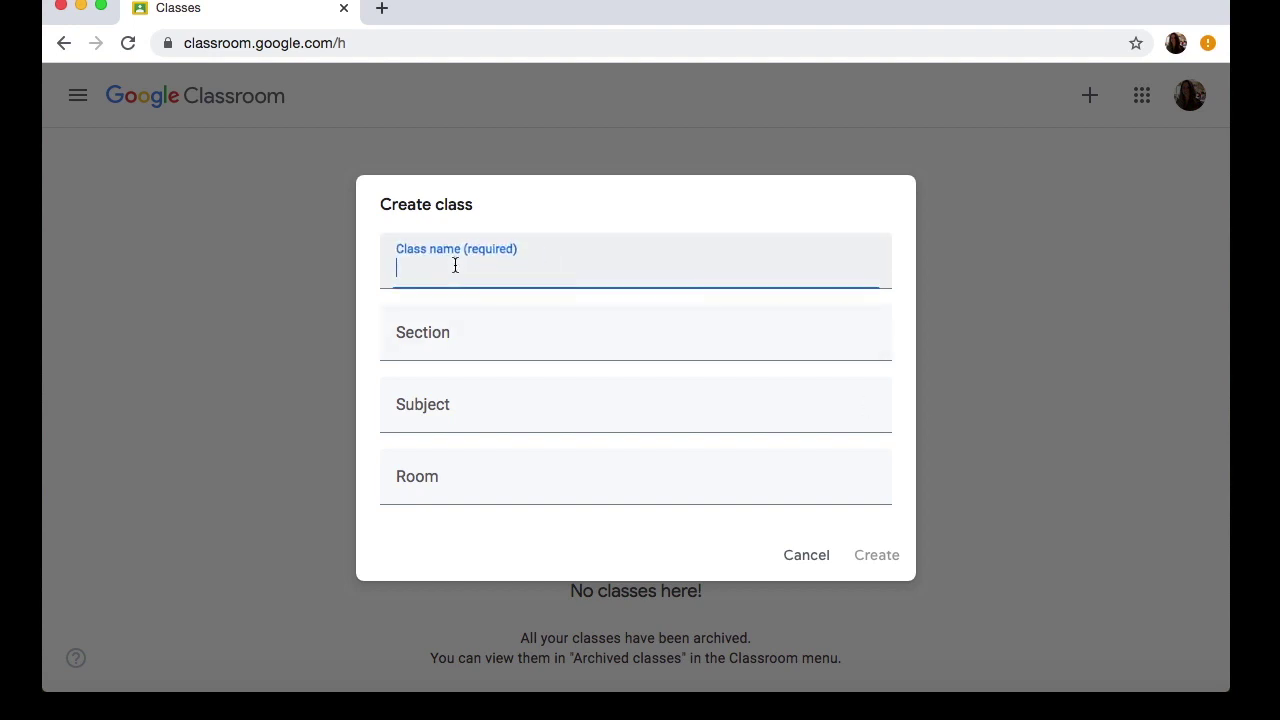
{"action": "type", "text": "Liv"}
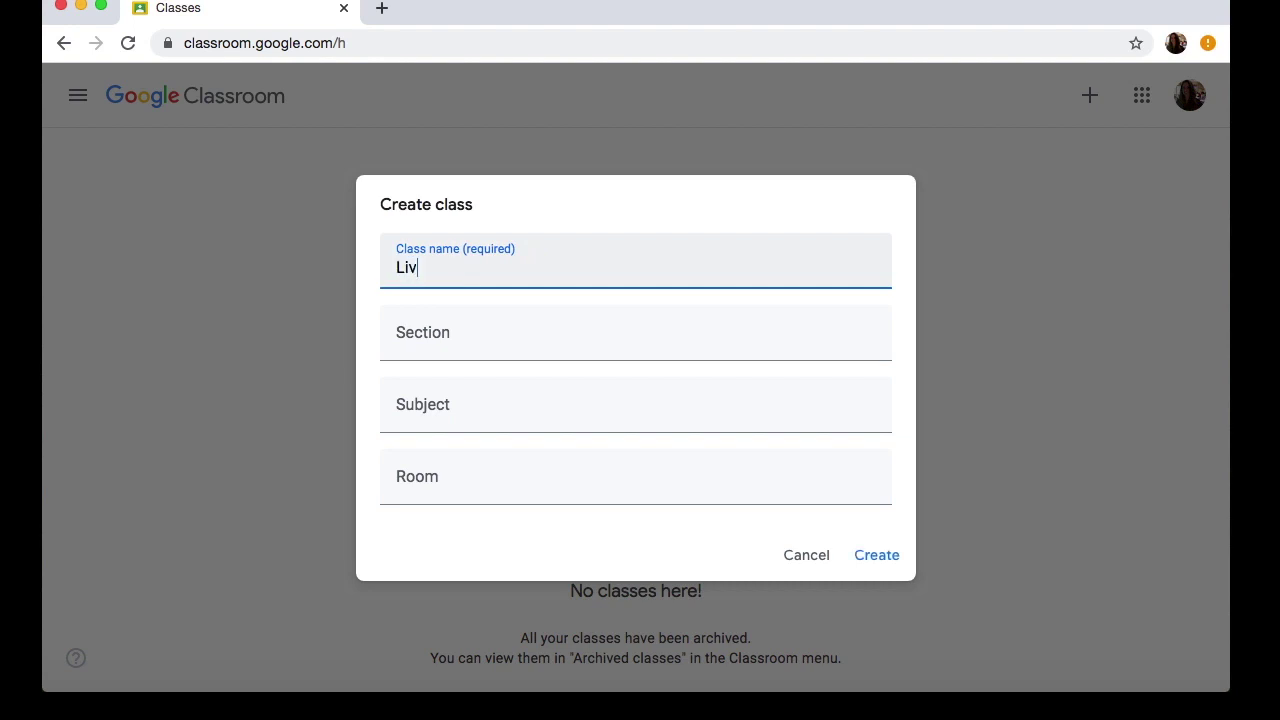
{"action": "type", "text": "ing Environment"}
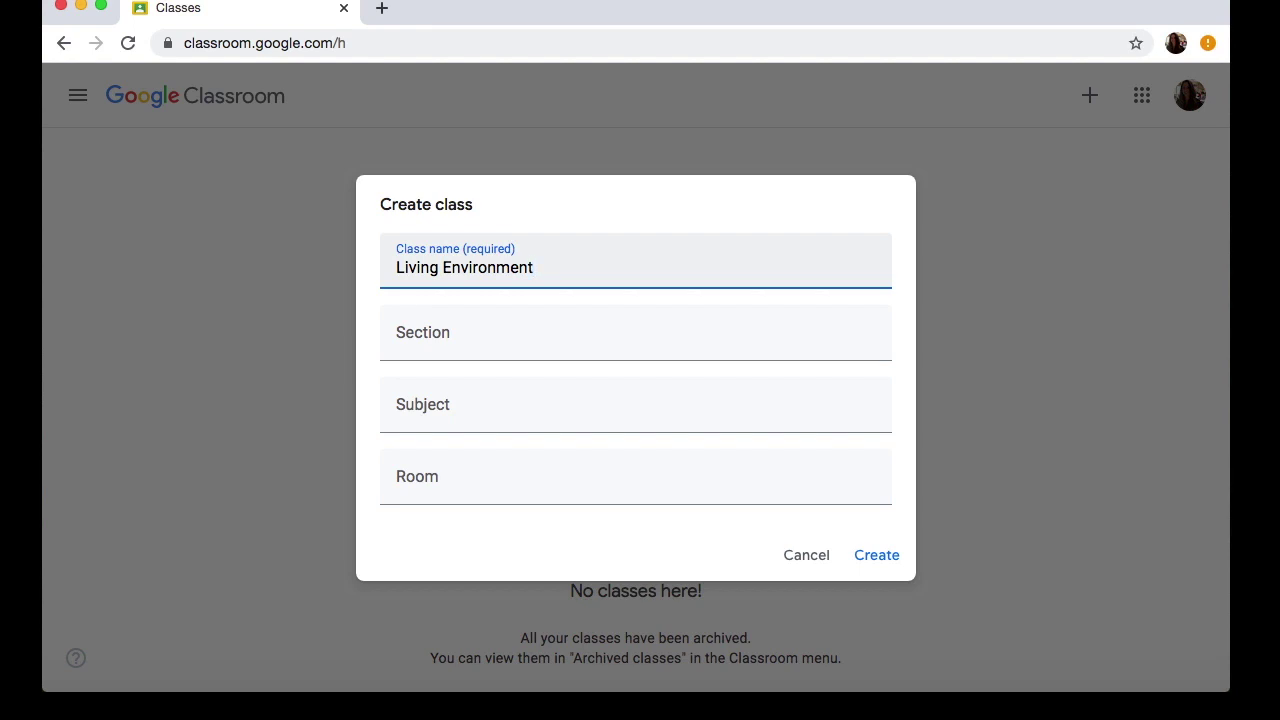
Enter section 2, subject Science and room 241 for the new class, and create it.
{"action": "left_click", "coordinate": [450, 340]}
{"action": "type", "text": "2"}
{"action": "left_click", "coordinate": [450, 406]}
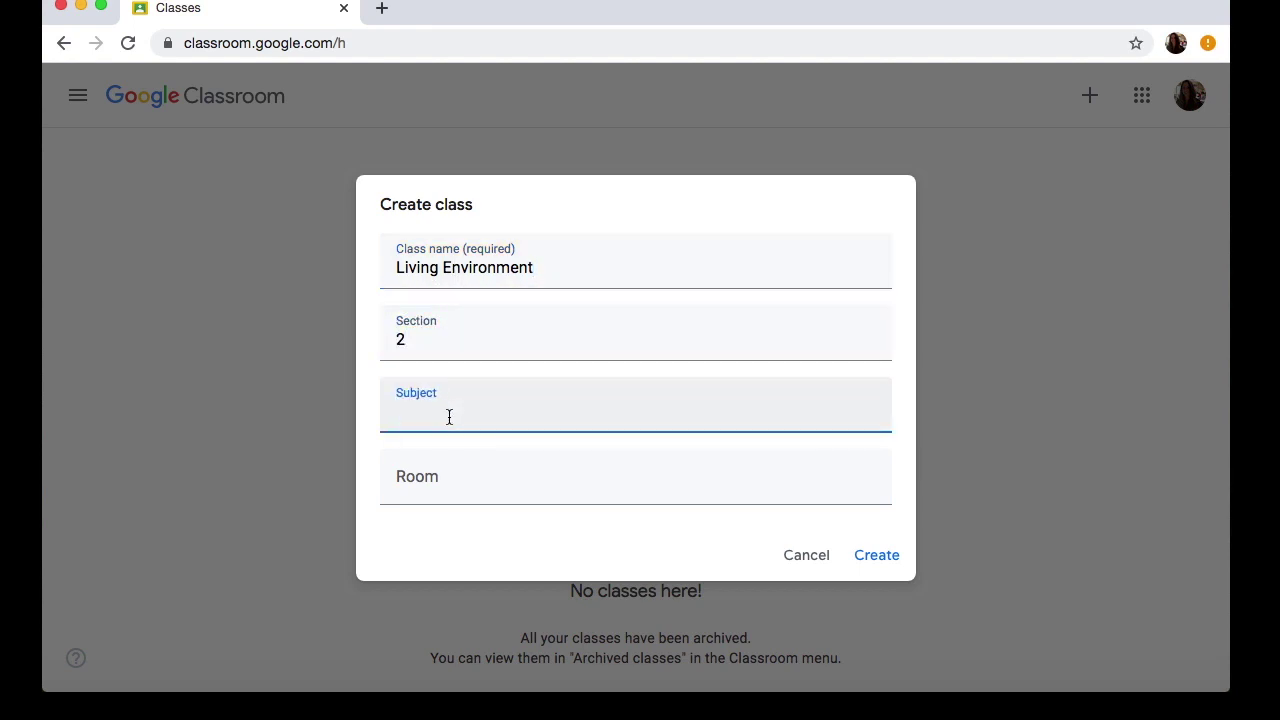
{"action": "type", "text": "Science"}
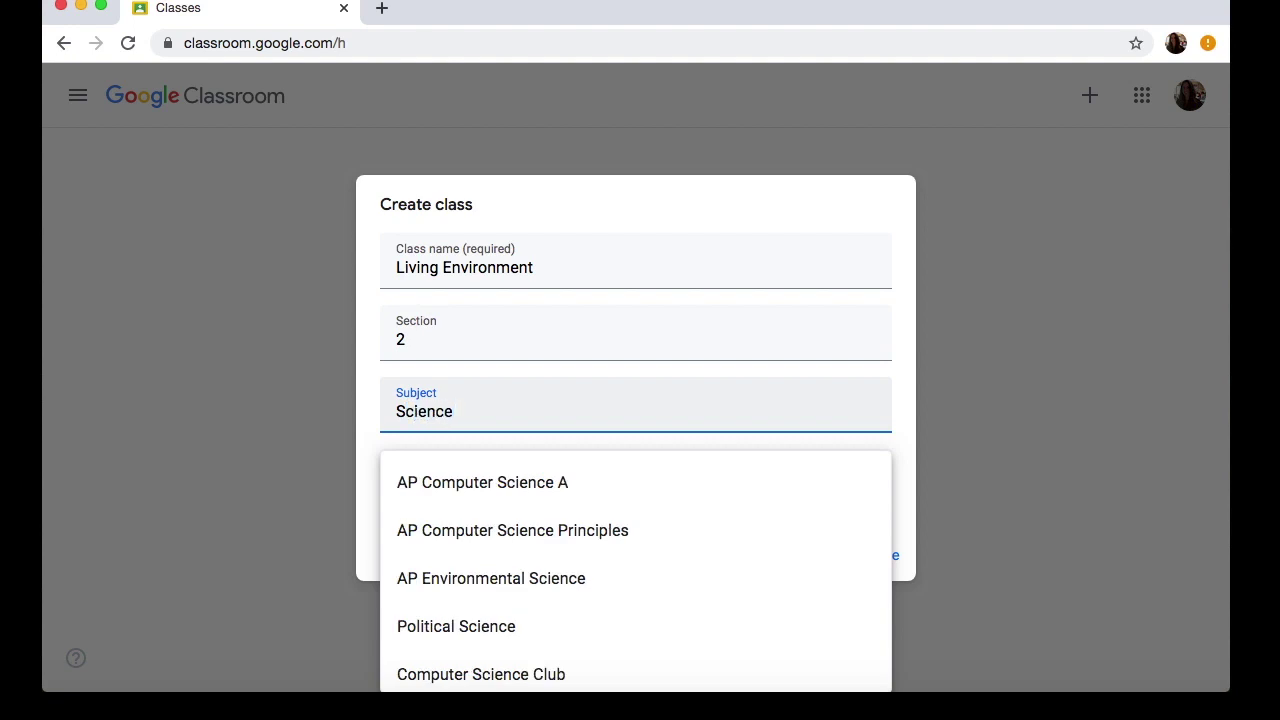
{"action": "key", "text": "Tab"}
{"action": "type", "text": "241"}
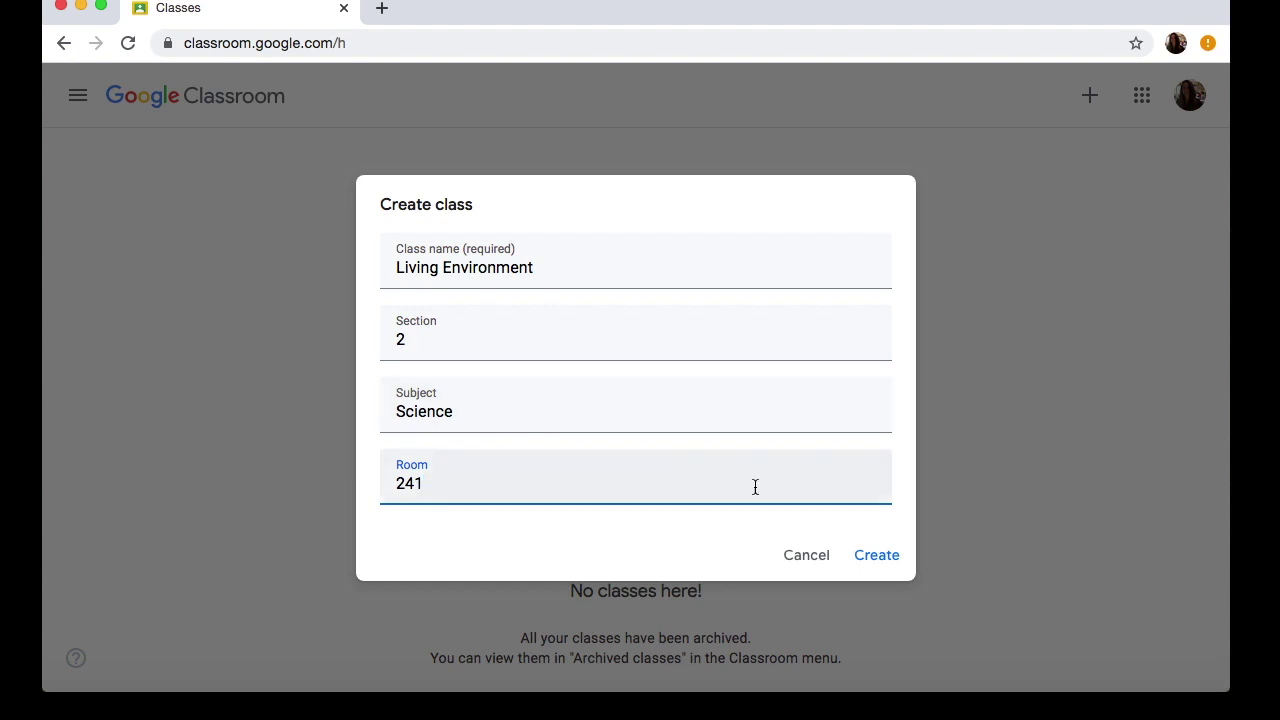
{"action": "left_click", "coordinate": [876, 560]}
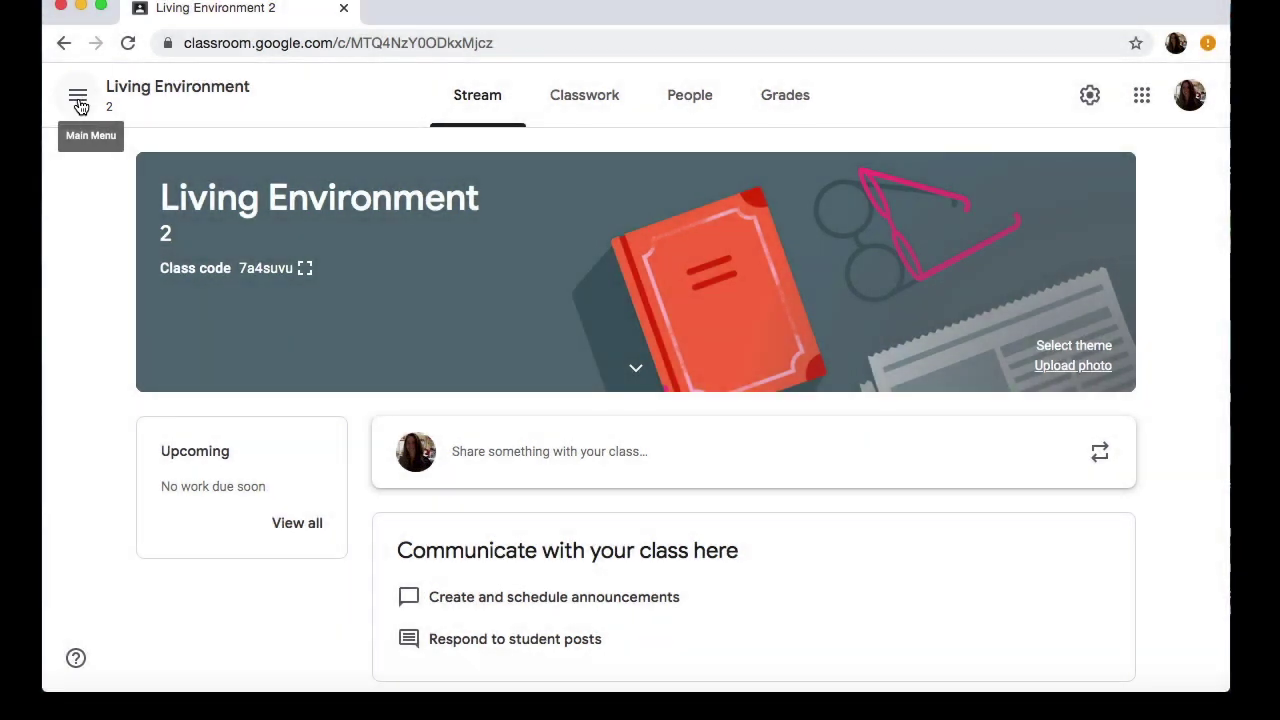
Return to the classes overview and look at the options offered for the Living Environment class, choosing none.
{"action": "left_click", "coordinate": [78, 100]}
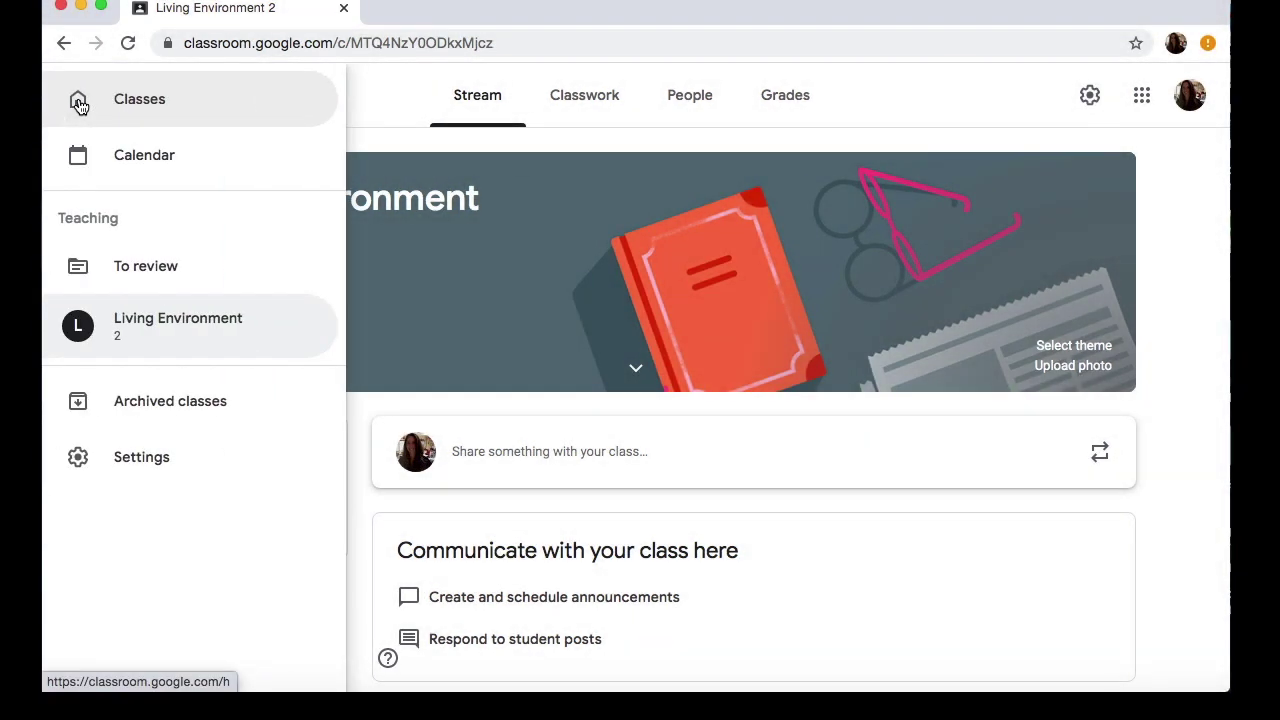
{"action": "left_click", "coordinate": [140, 119]}
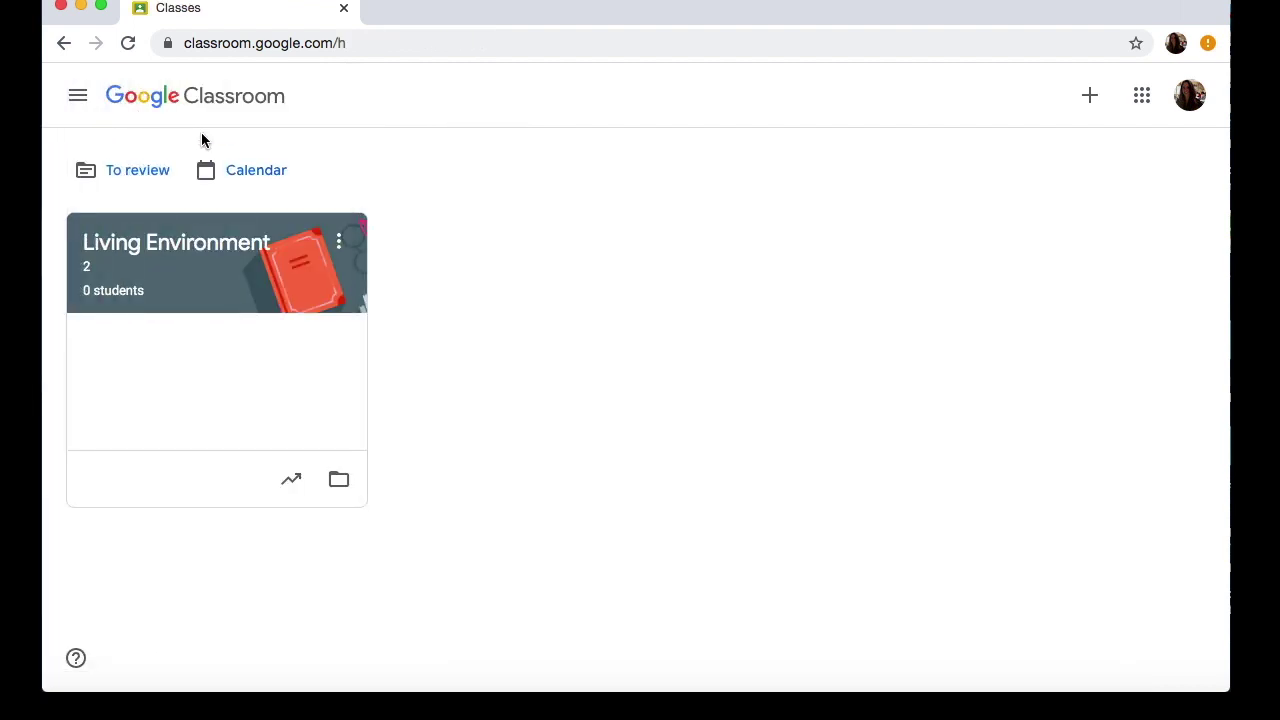
{"action": "left_click", "coordinate": [339, 245]}
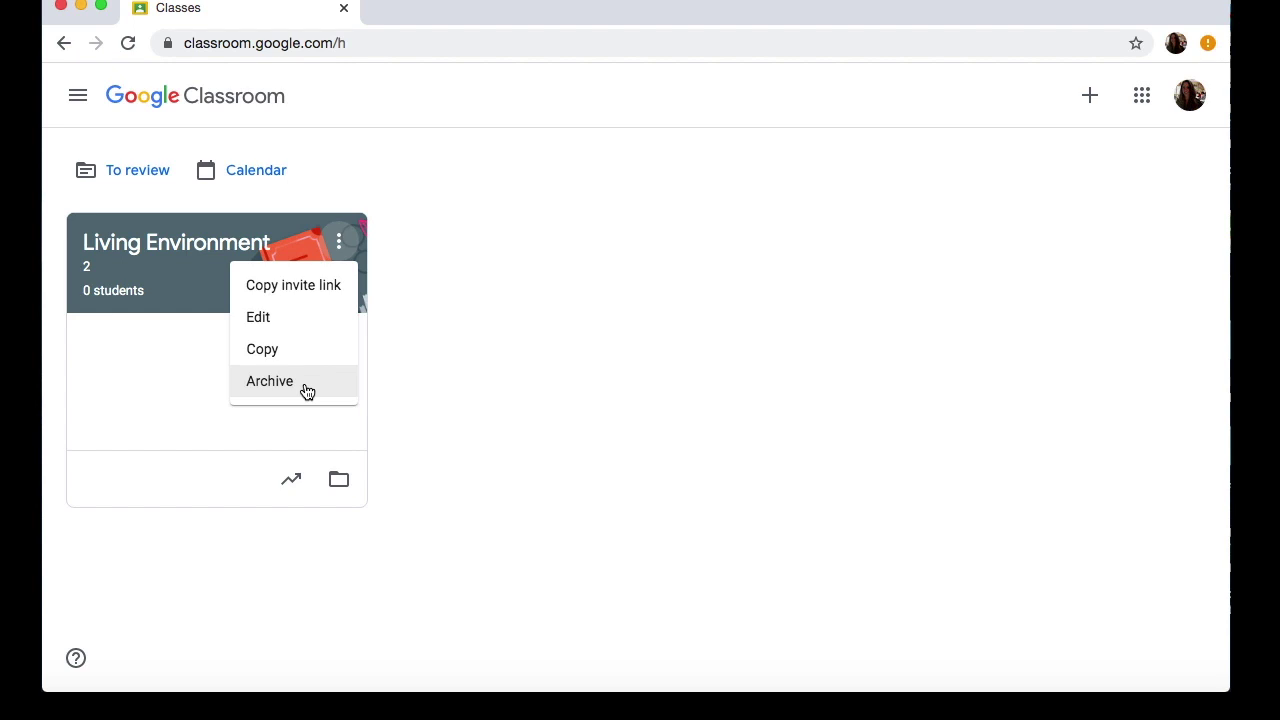
{"action": "left_click", "coordinate": [425, 411]}
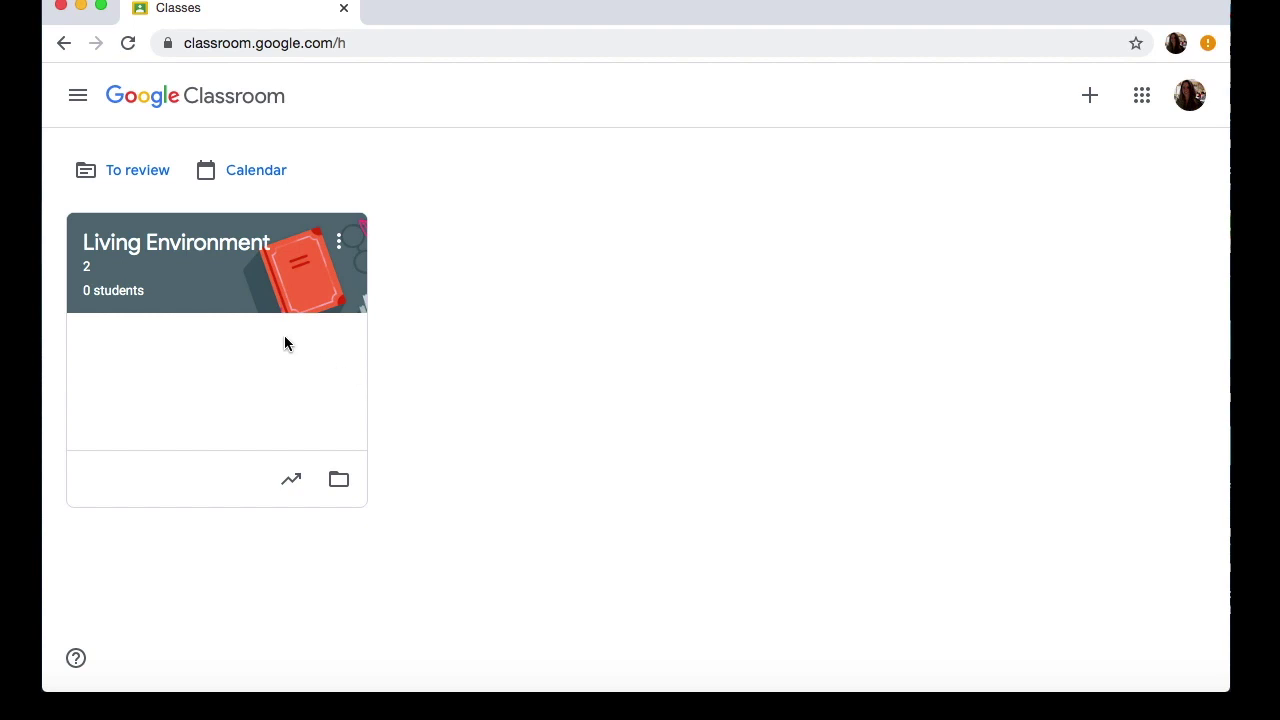
Open the Living Environment class, review its class settings and close them without changes.
{"action": "left_click", "coordinate": [225, 247]}
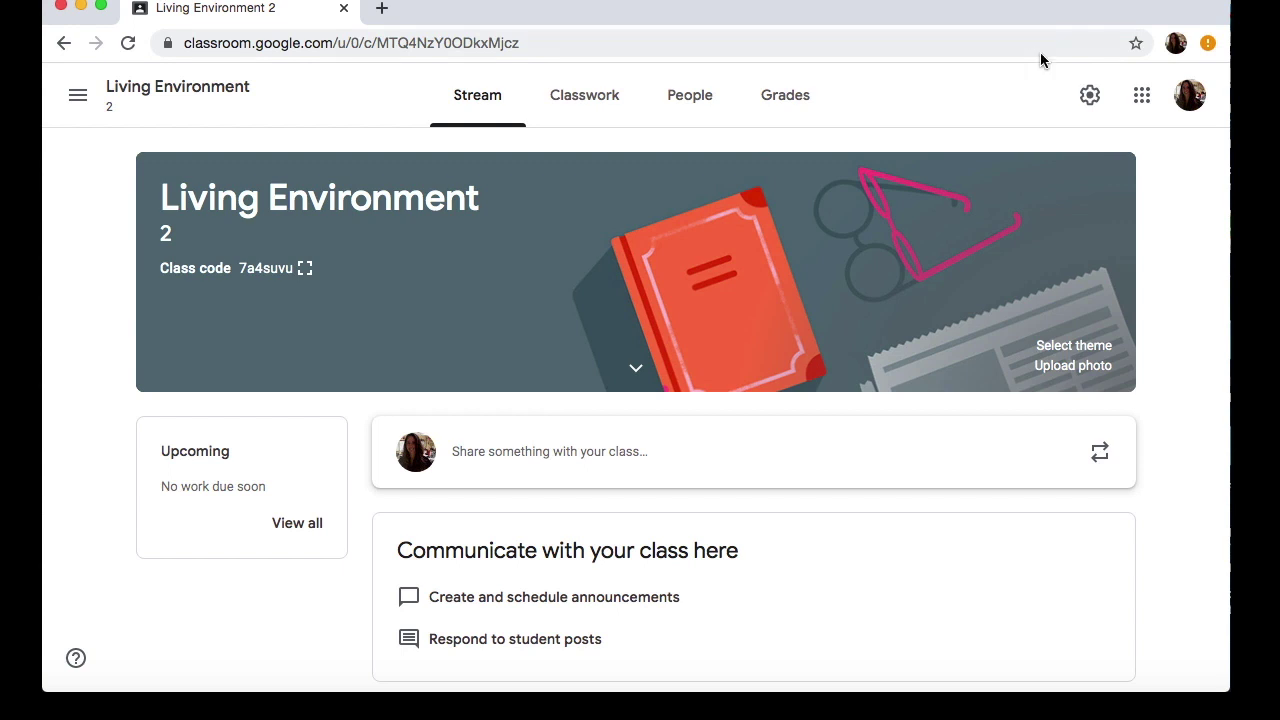
{"action": "left_click", "coordinate": [1090, 96]}
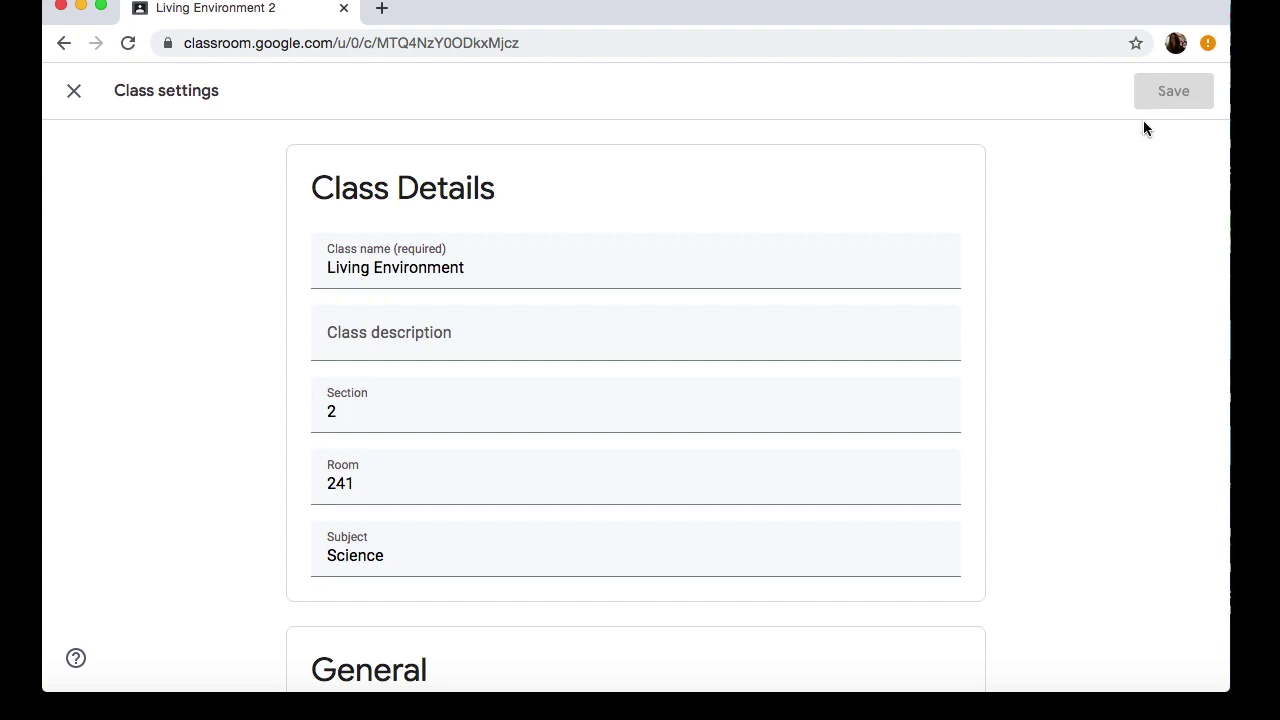
{"action": "left_click", "coordinate": [74, 93]}
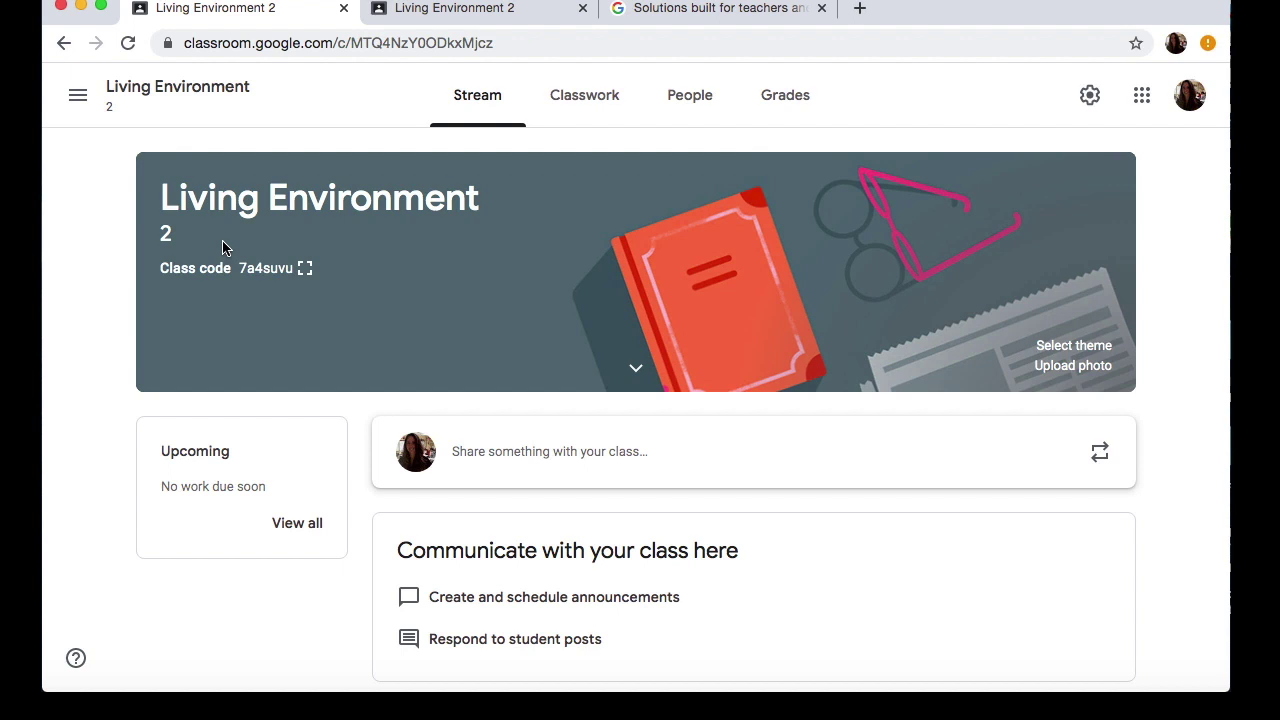
Browse the class theme gallery's categories from English & History to Other and view the photo upload dialog, cancelling both.
{"action": "left_click", "coordinate": [1063, 350]}
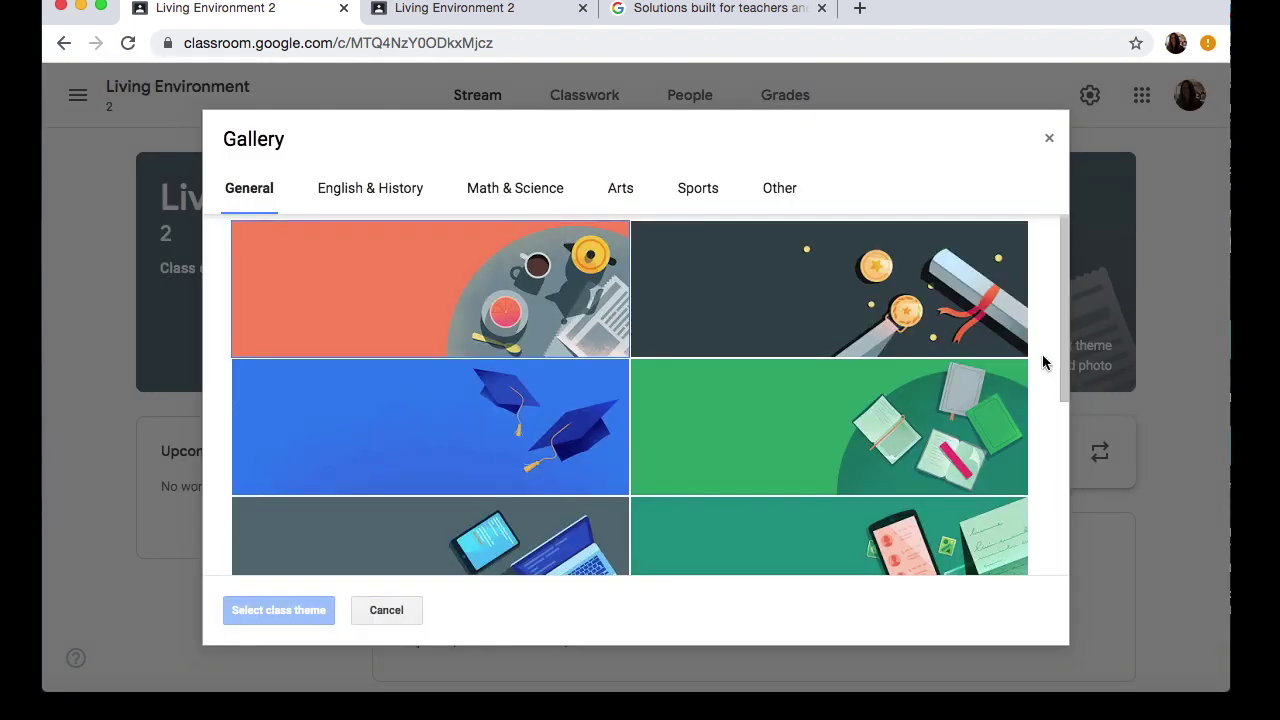
{"action": "left_click", "coordinate": [406, 195]}
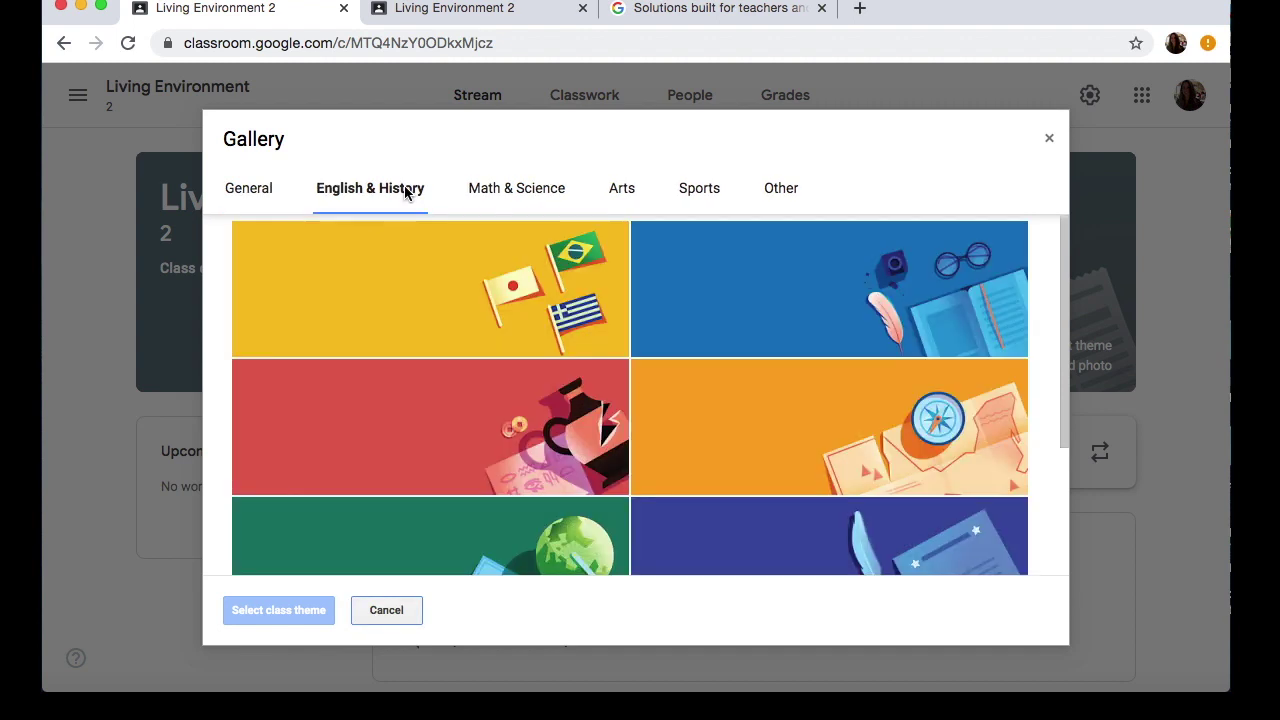
{"action": "left_click", "coordinate": [531, 200]}
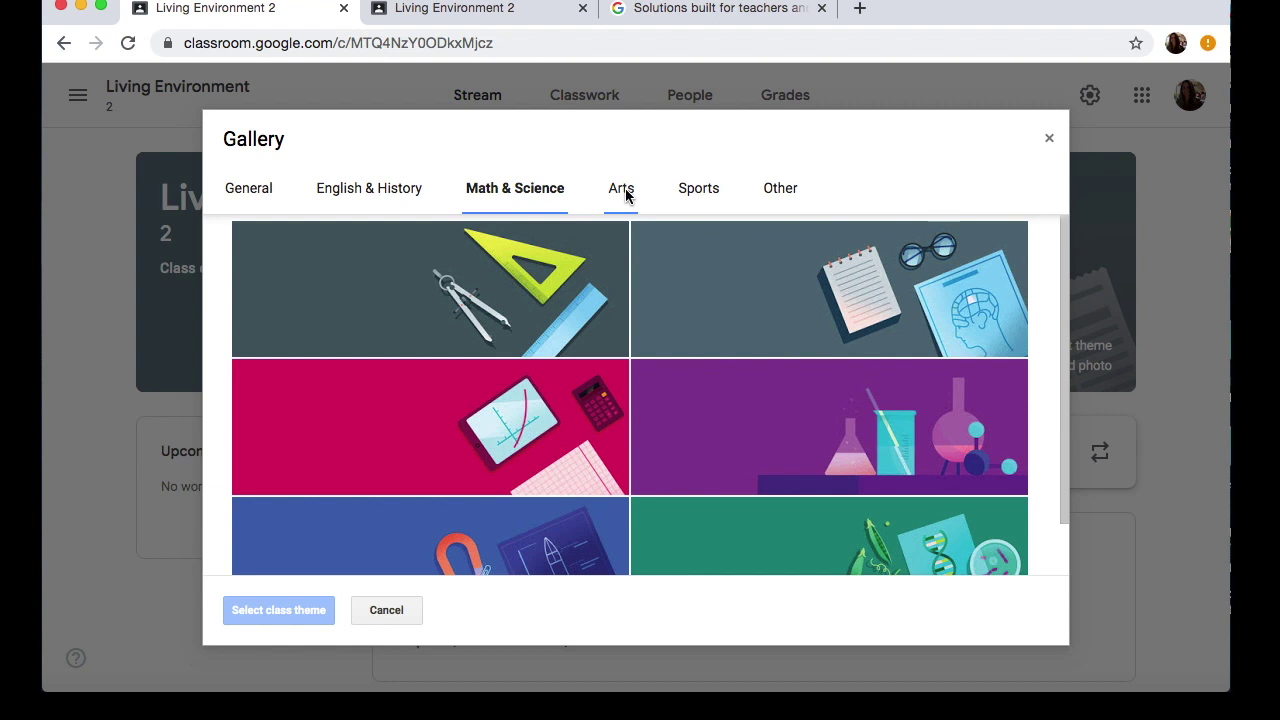
{"action": "left_click", "coordinate": [626, 195]}
{"action": "left_click", "coordinate": [700, 194]}
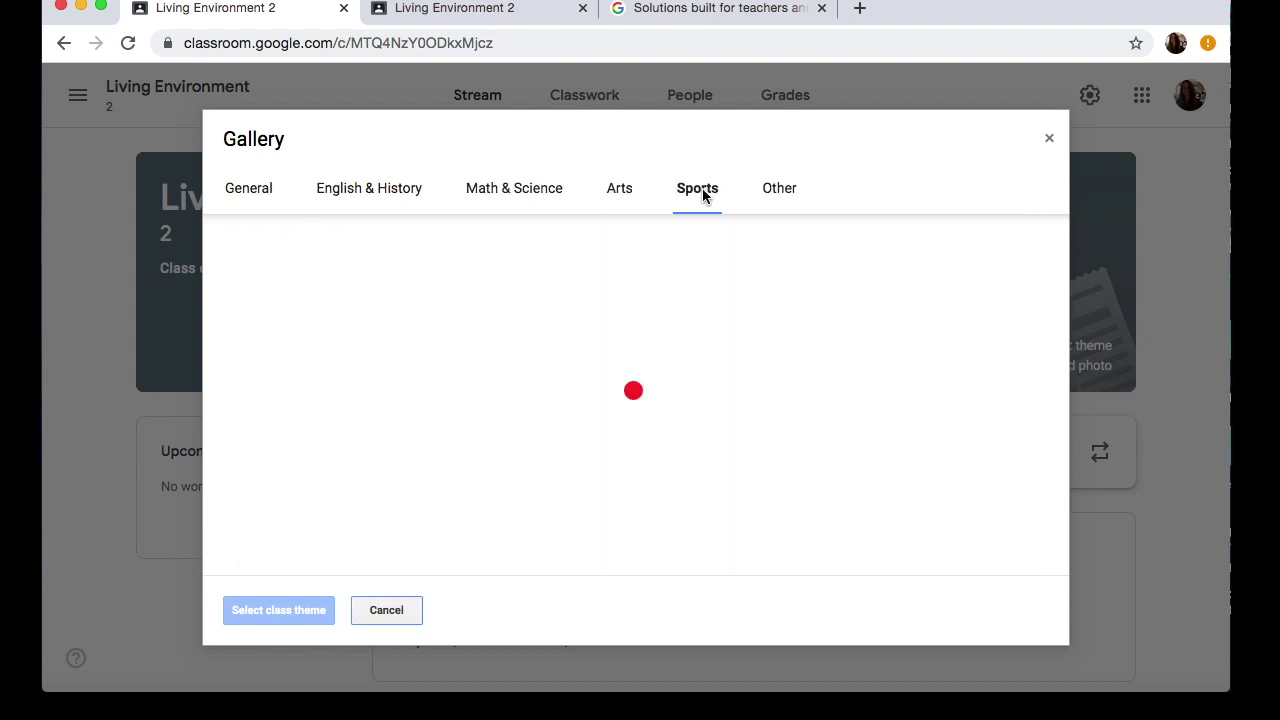
{"action": "left_click", "coordinate": [770, 192]}
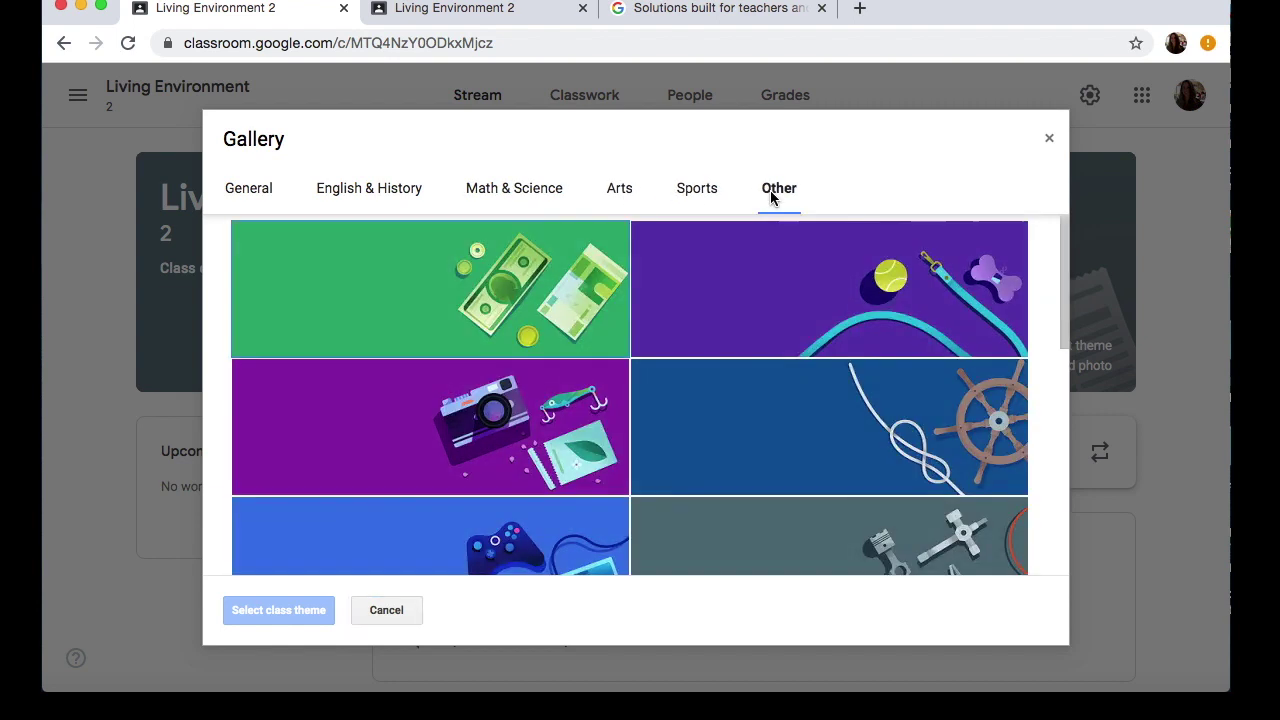
{"action": "scroll", "coordinate": [705, 285], "scroll_direction": "down", "scroll_amount": 5}
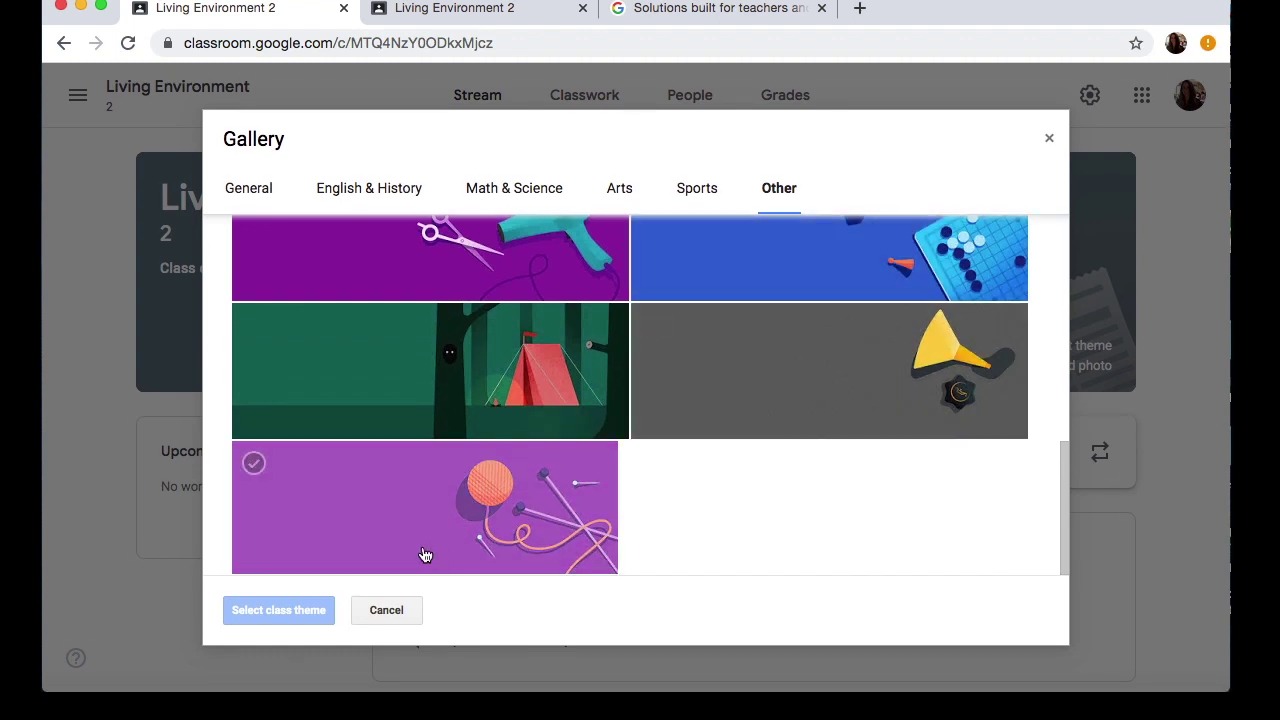
{"action": "left_click", "coordinate": [386, 610]}
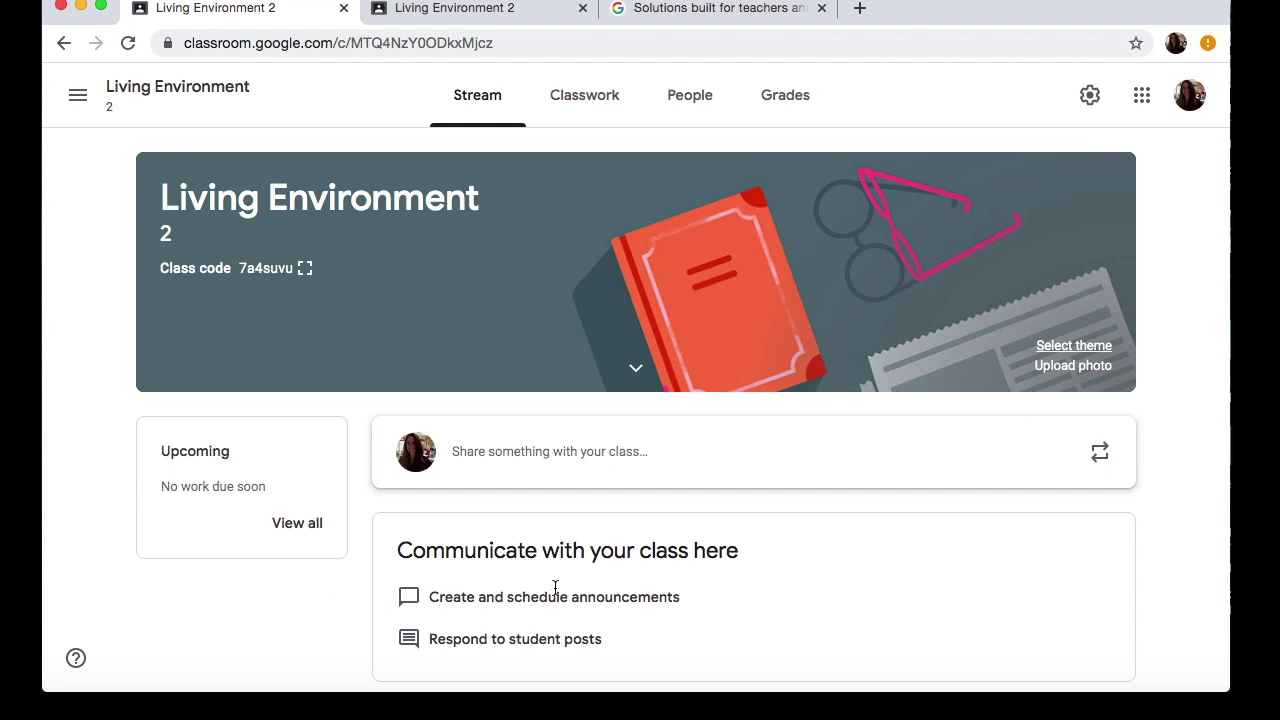
{"action": "left_click", "coordinate": [1093, 370]}
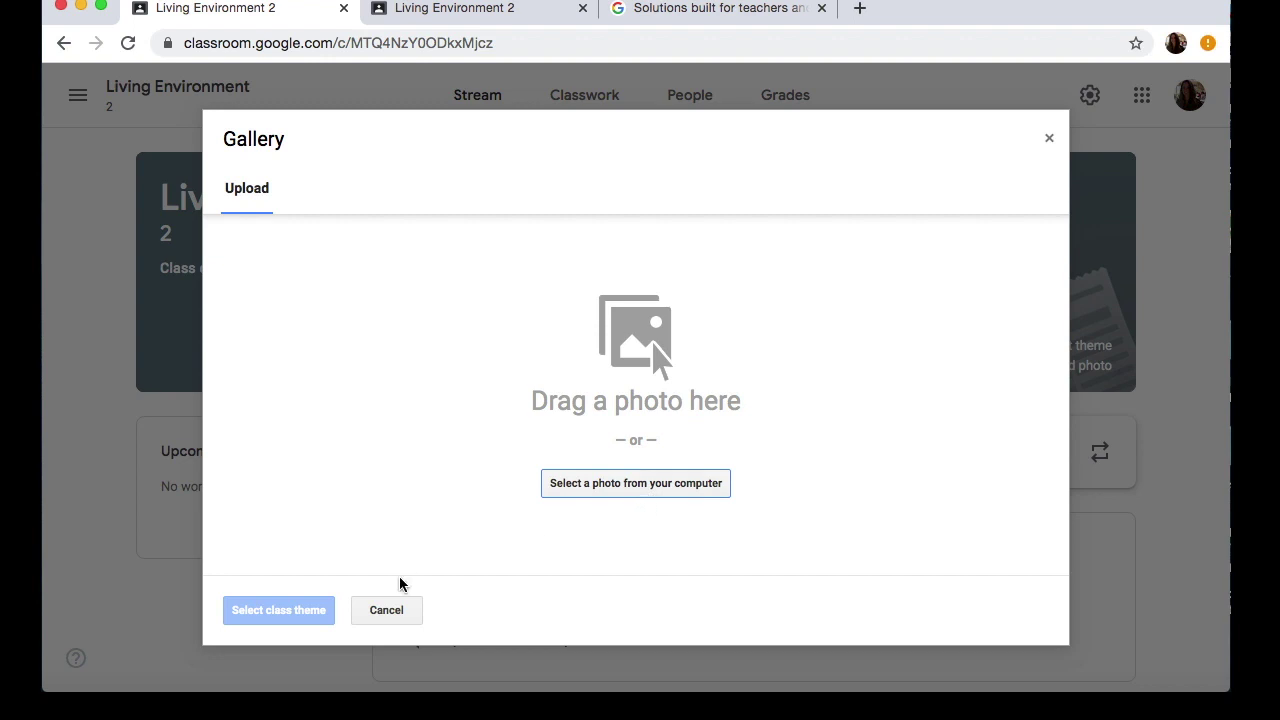
{"action": "left_click", "coordinate": [388, 611]}
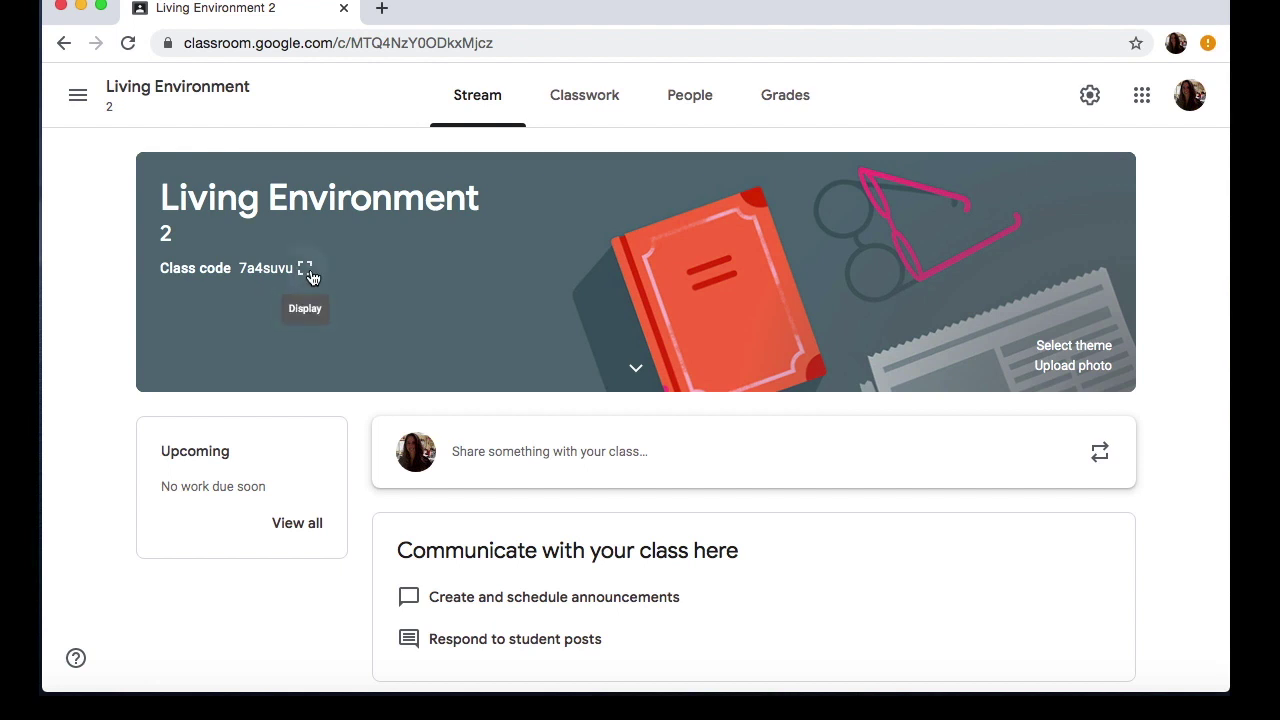
Display the class code enlarged, expand it to the full page and close the display.
{"action": "left_click", "coordinate": [306, 270]}
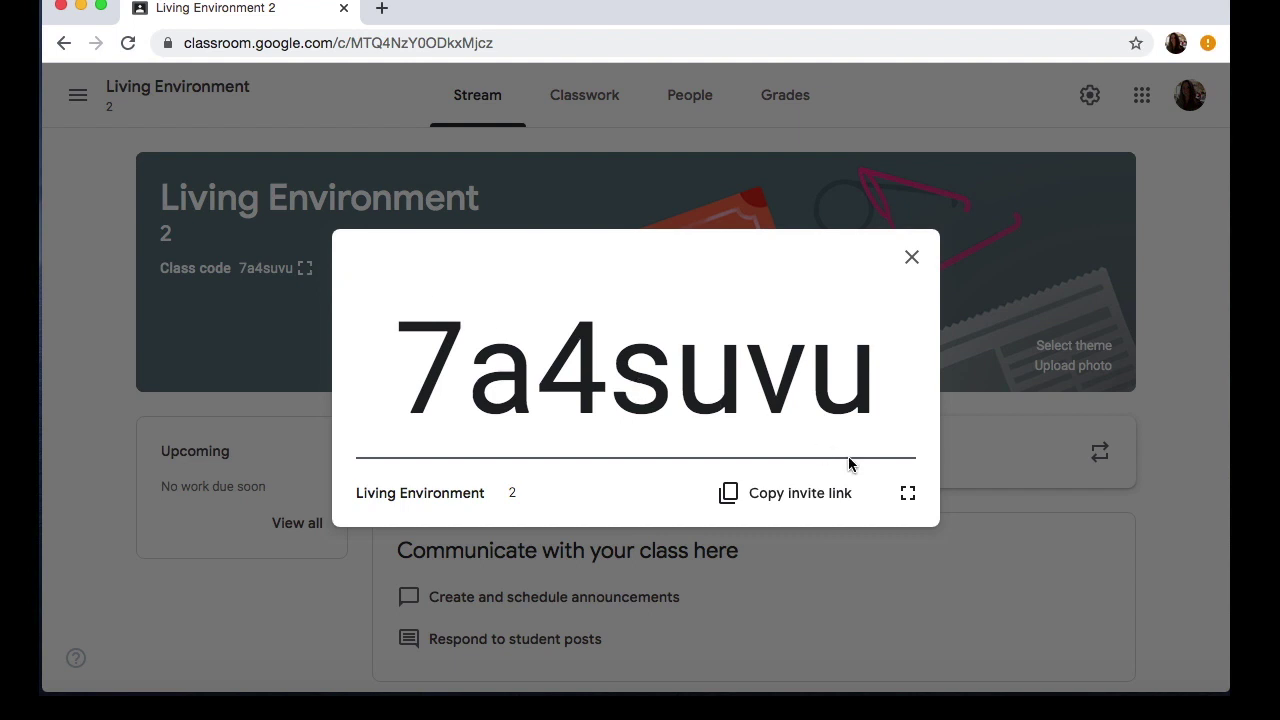
{"action": "left_click", "coordinate": [908, 495]}
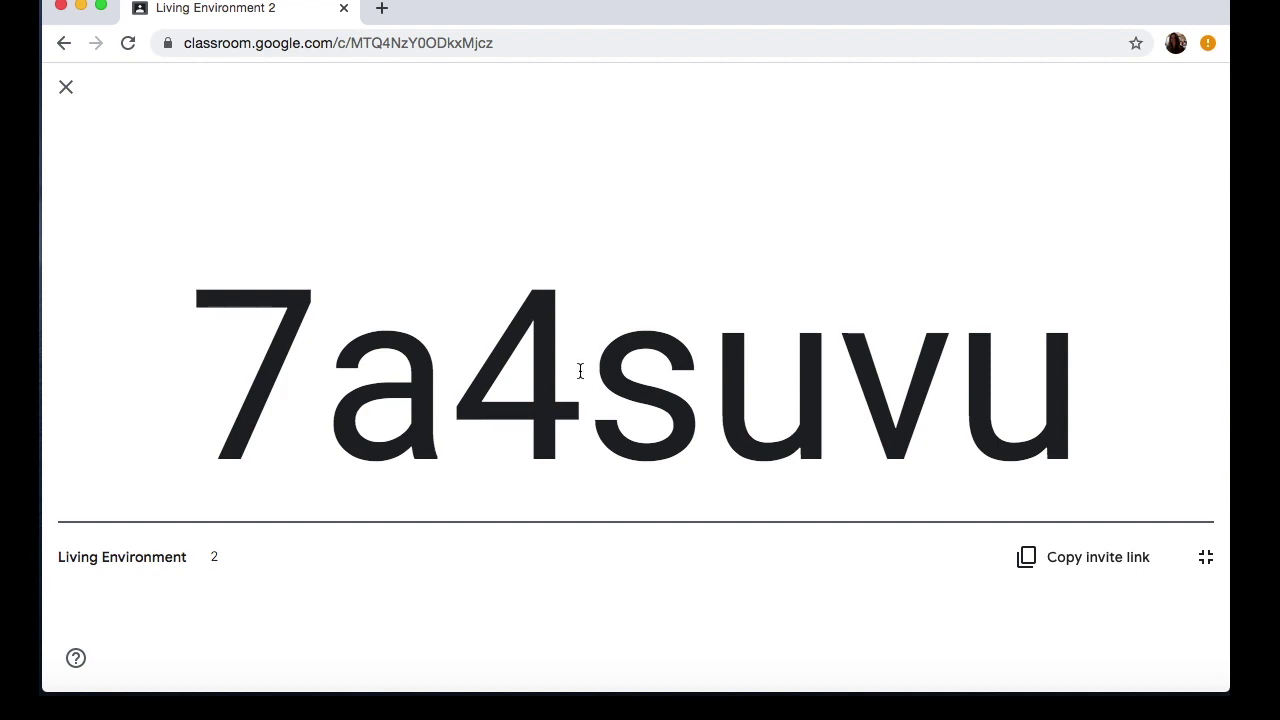
{"action": "left_click", "coordinate": [65, 92]}
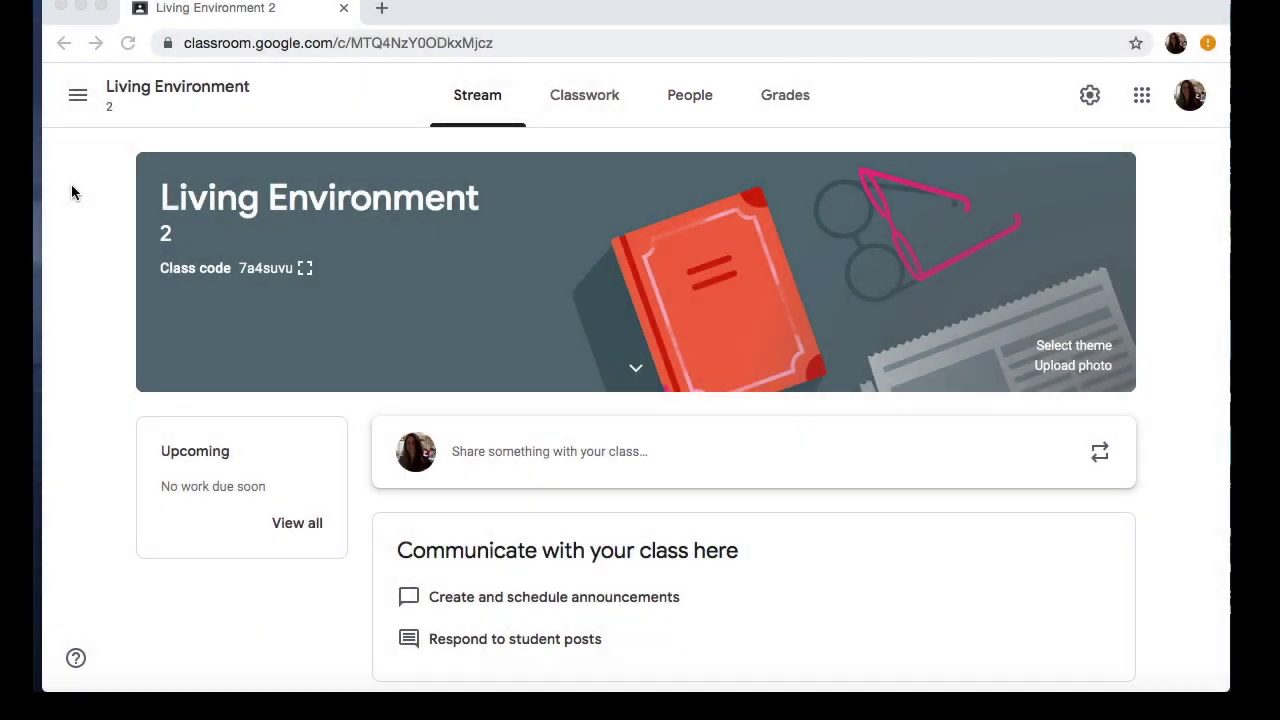
Invite two students to the Living Environment class by searching for their names and sending the invitations.
{"action": "left_click", "coordinate": [684, 100]}
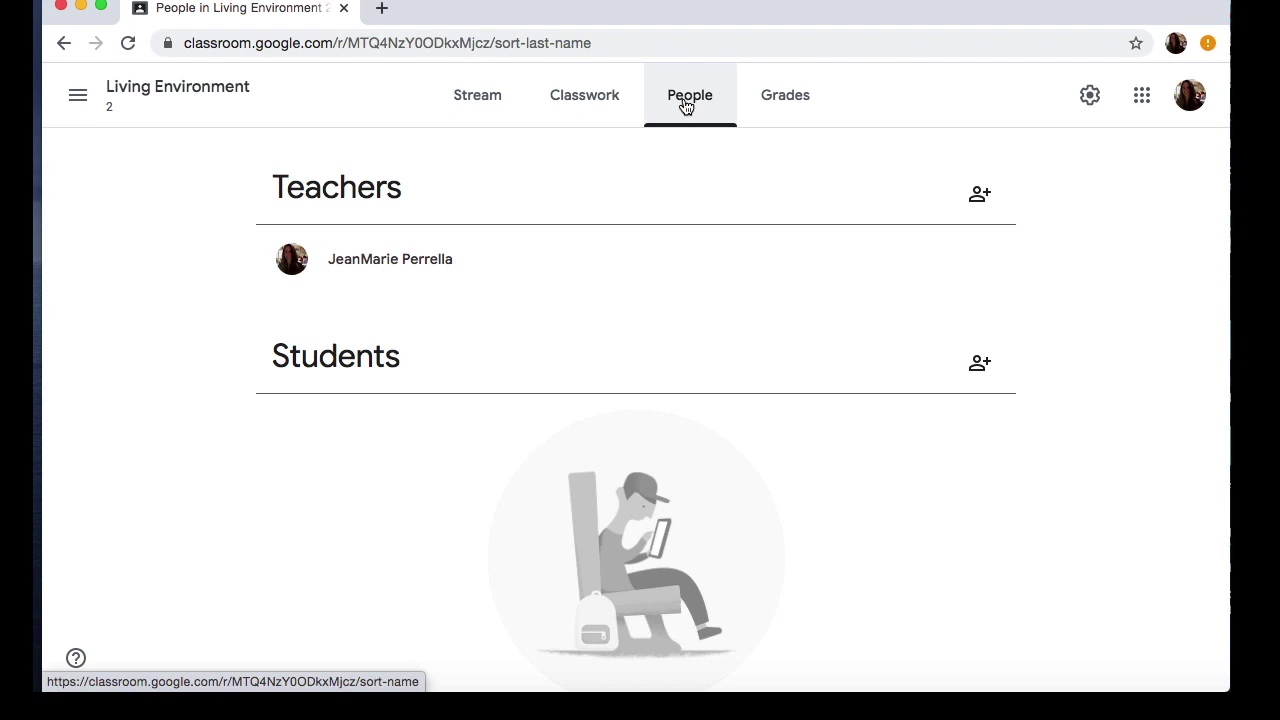
{"action": "left_click", "coordinate": [980, 368]}
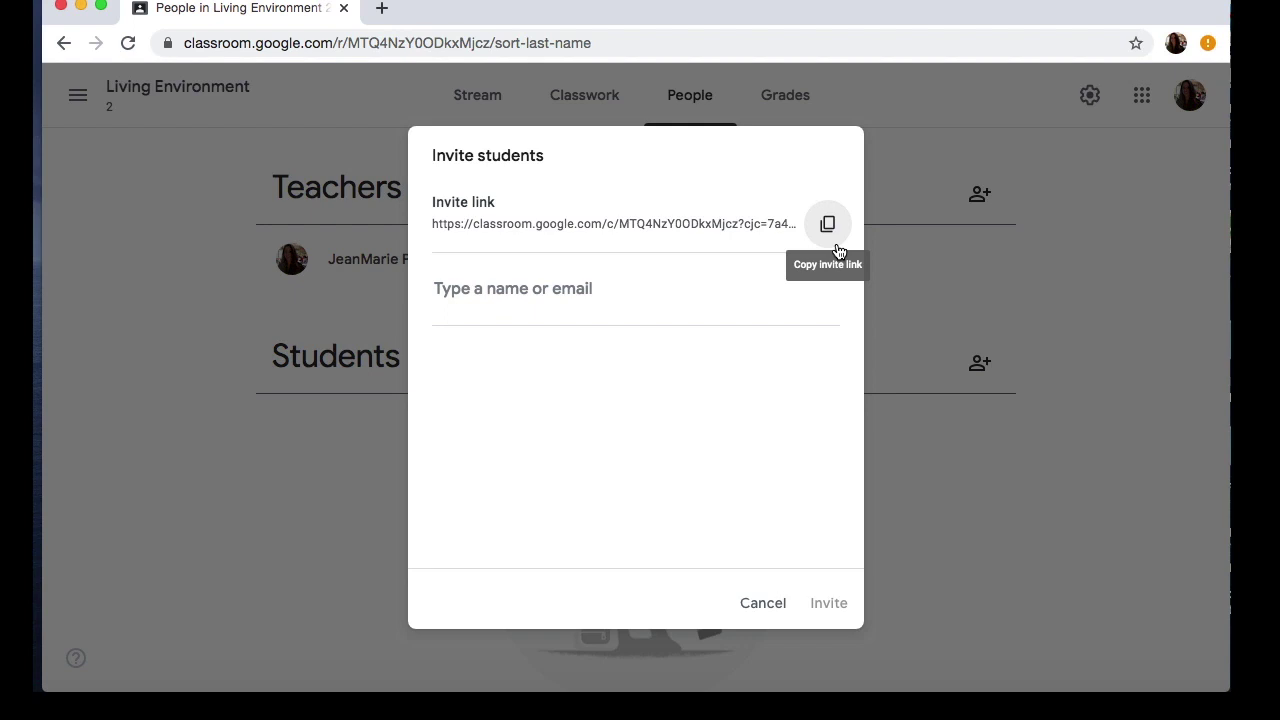
{"action": "left_click", "coordinate": [530, 296]}
{"action": "type", "text": "john"}
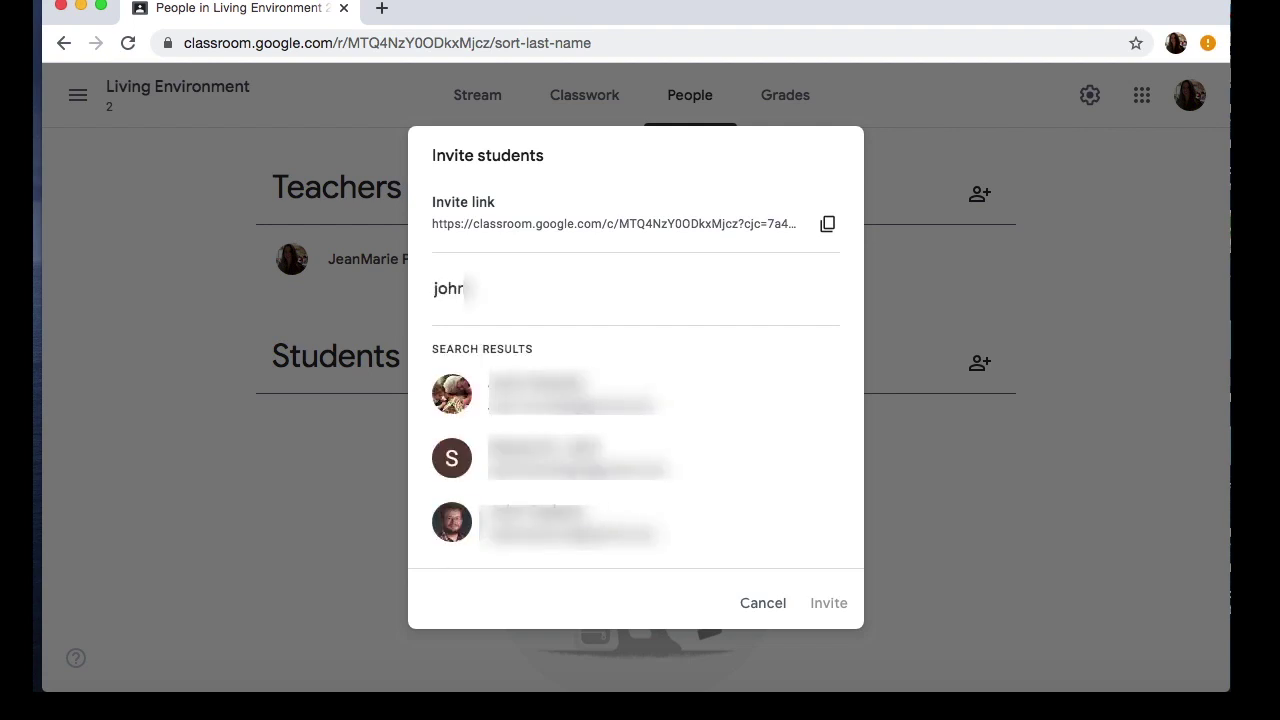
{"action": "left_click", "coordinate": [544, 397]}
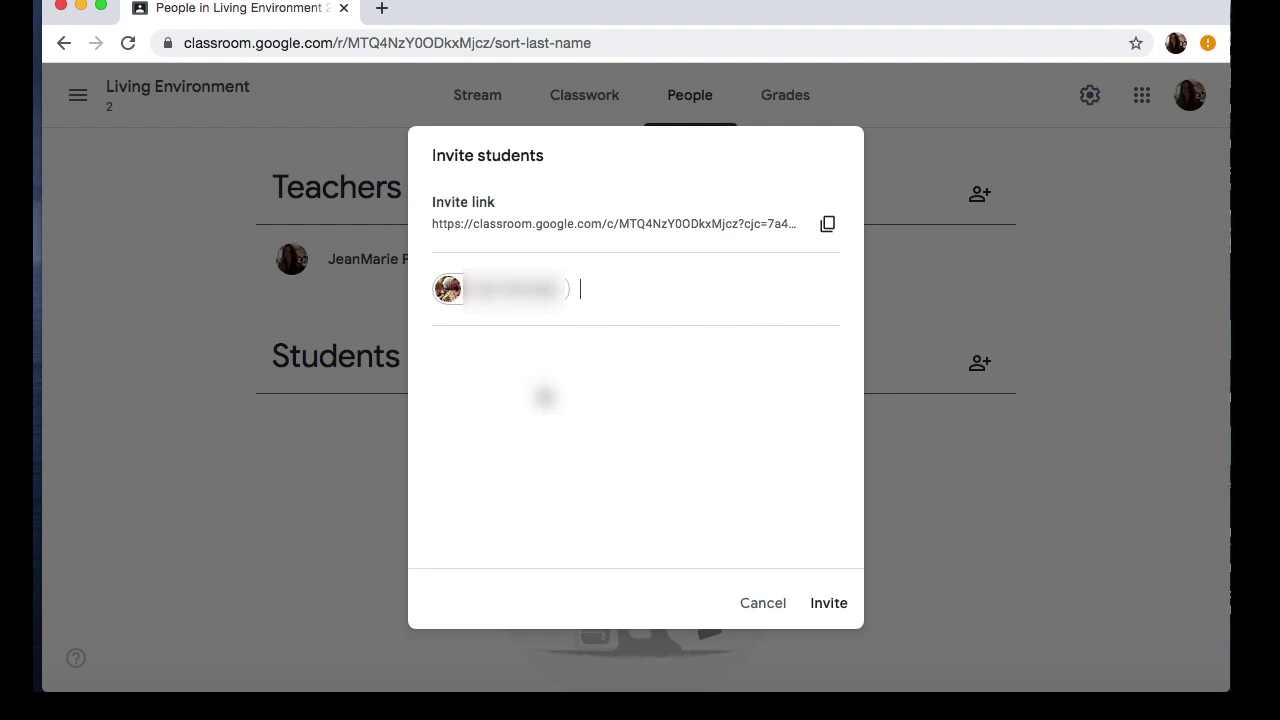
{"action": "type", "text": "j"}
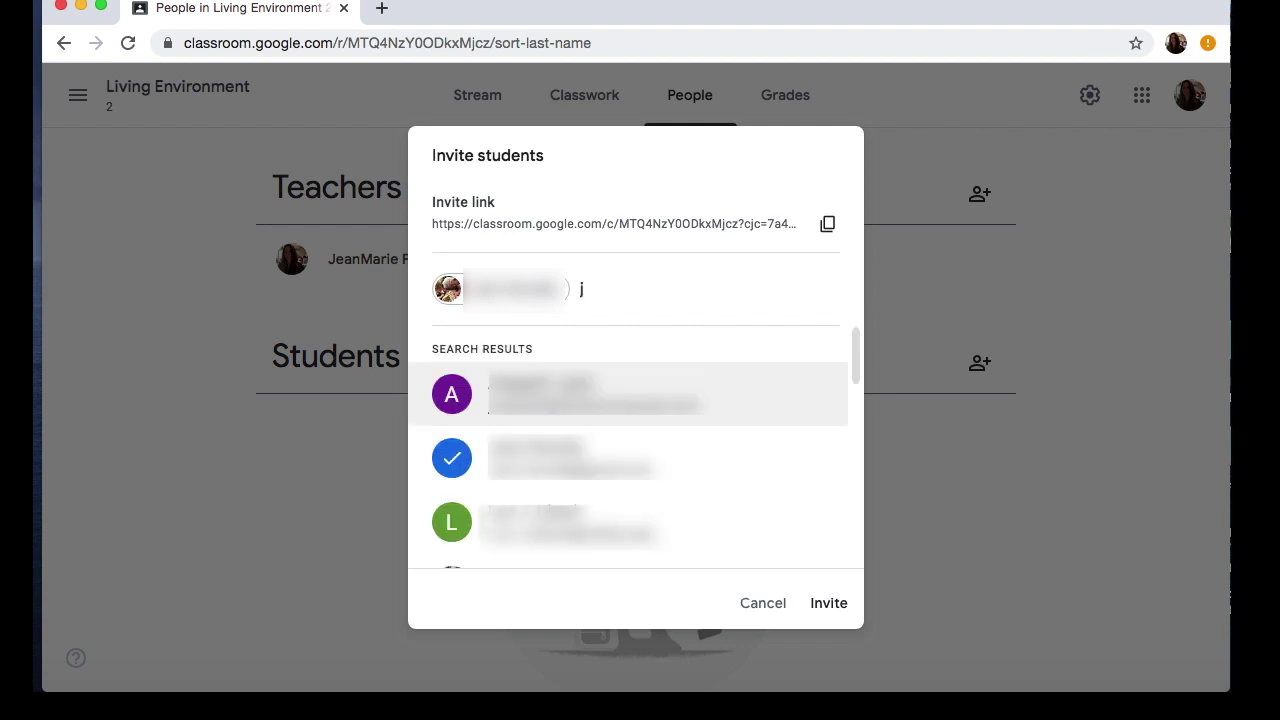
{"action": "type", "text": "oa"}
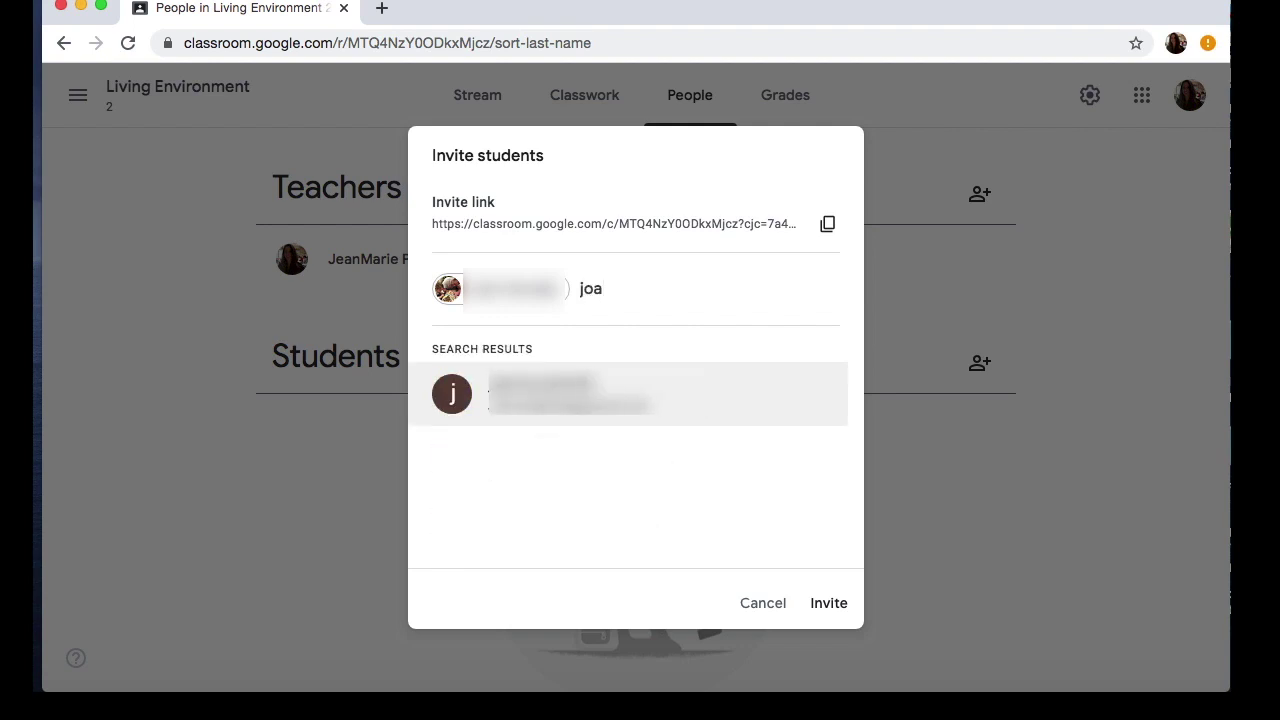
{"action": "left_click", "coordinate": [546, 412]}
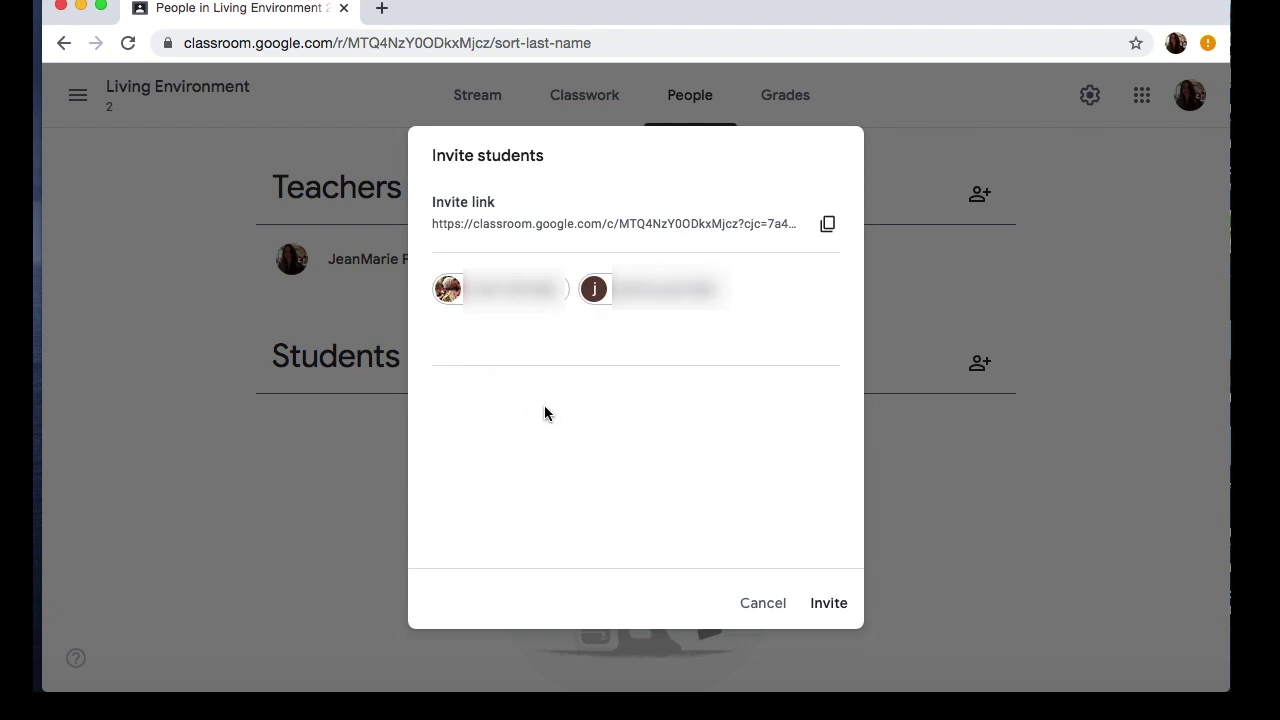
{"action": "left_click", "coordinate": [828, 604]}
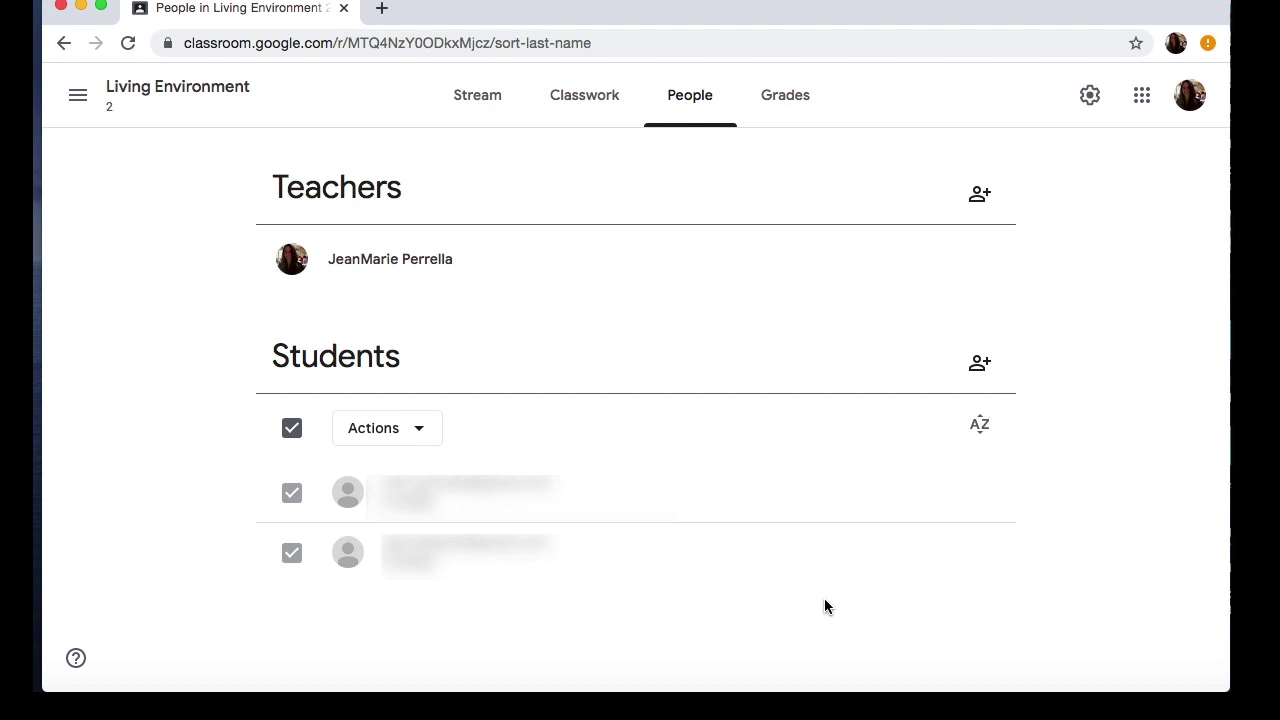
Invite a co-teacher to the class by searching for the teacher's e-mail and sending the invitation.
{"action": "left_click", "coordinate": [979, 197]}
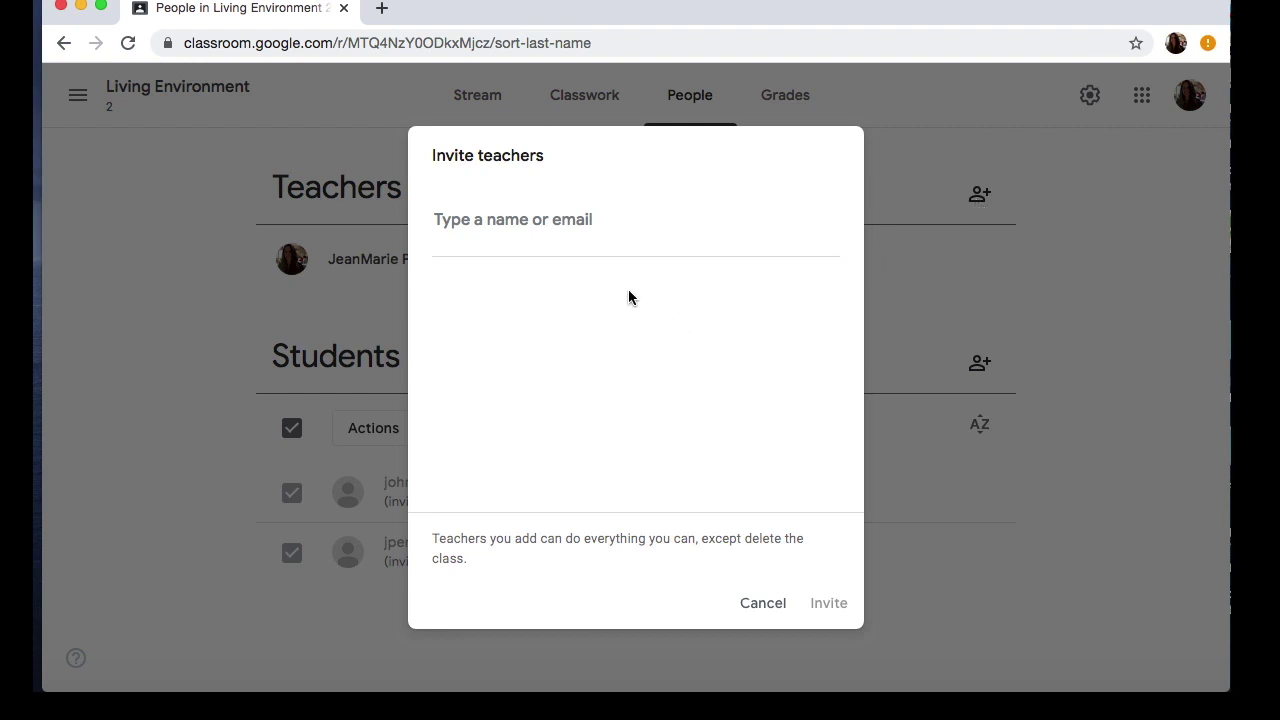
{"action": "type", "text": "j.c"}
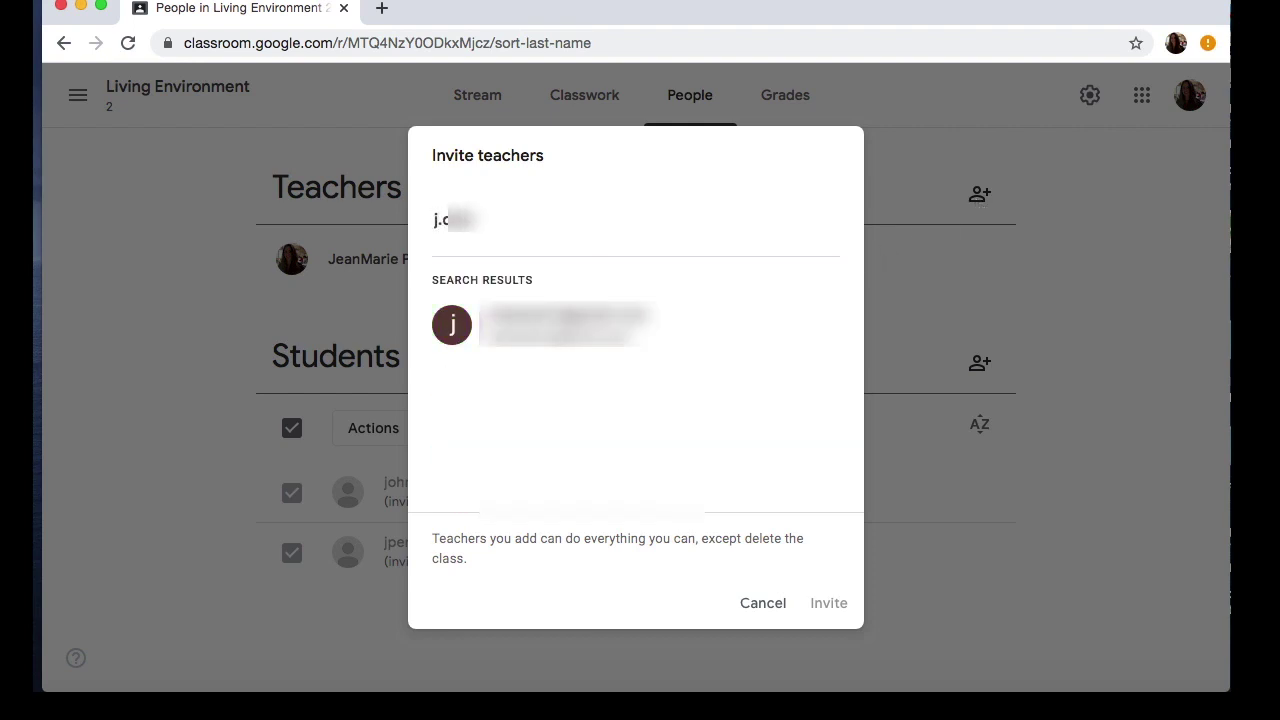
{"action": "left_click", "coordinate": [540, 328]}
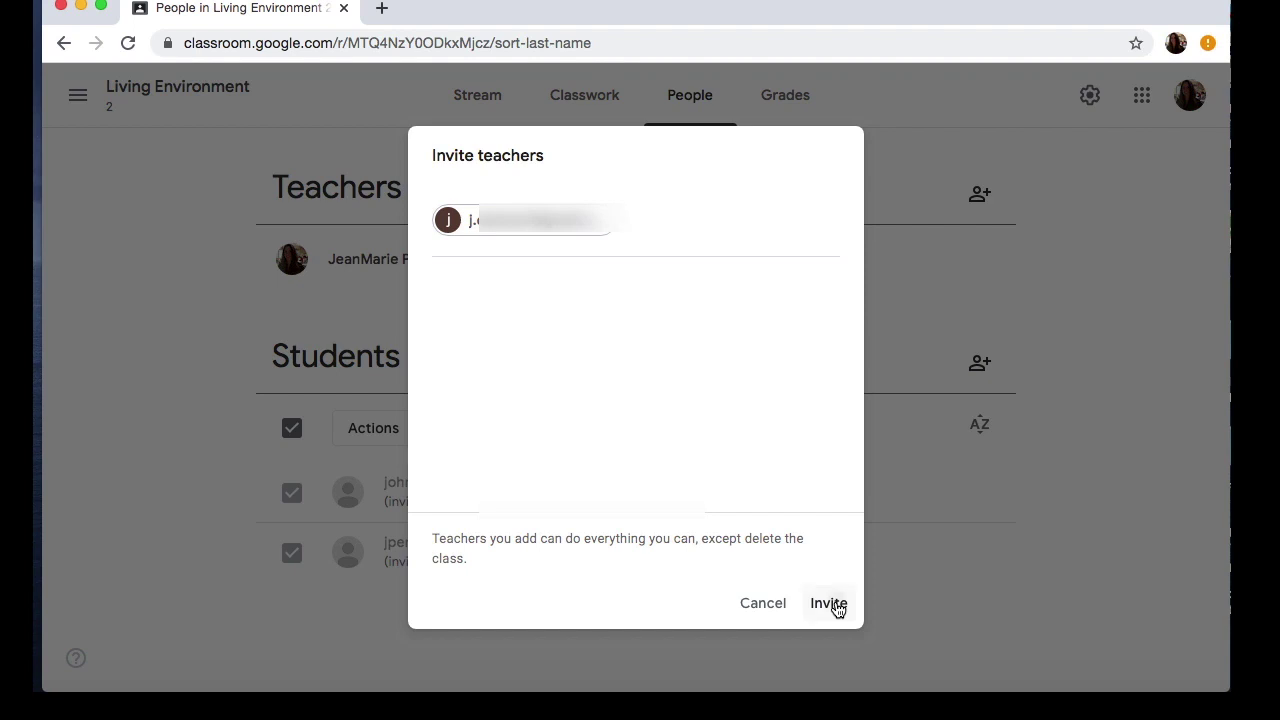
{"action": "left_click", "coordinate": [829, 603]}
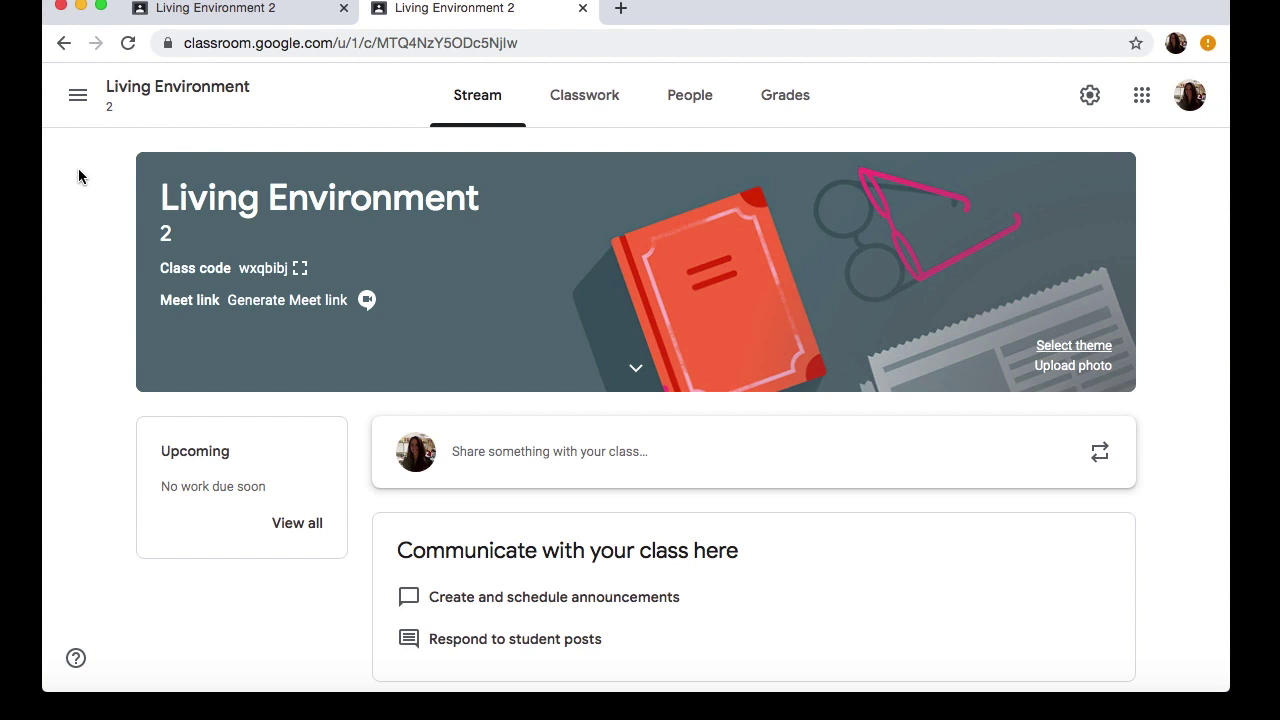
Generate a Meet link for the Living Environment class, turn off its visibility to students and save.
{"action": "left_click", "coordinate": [285, 311]}
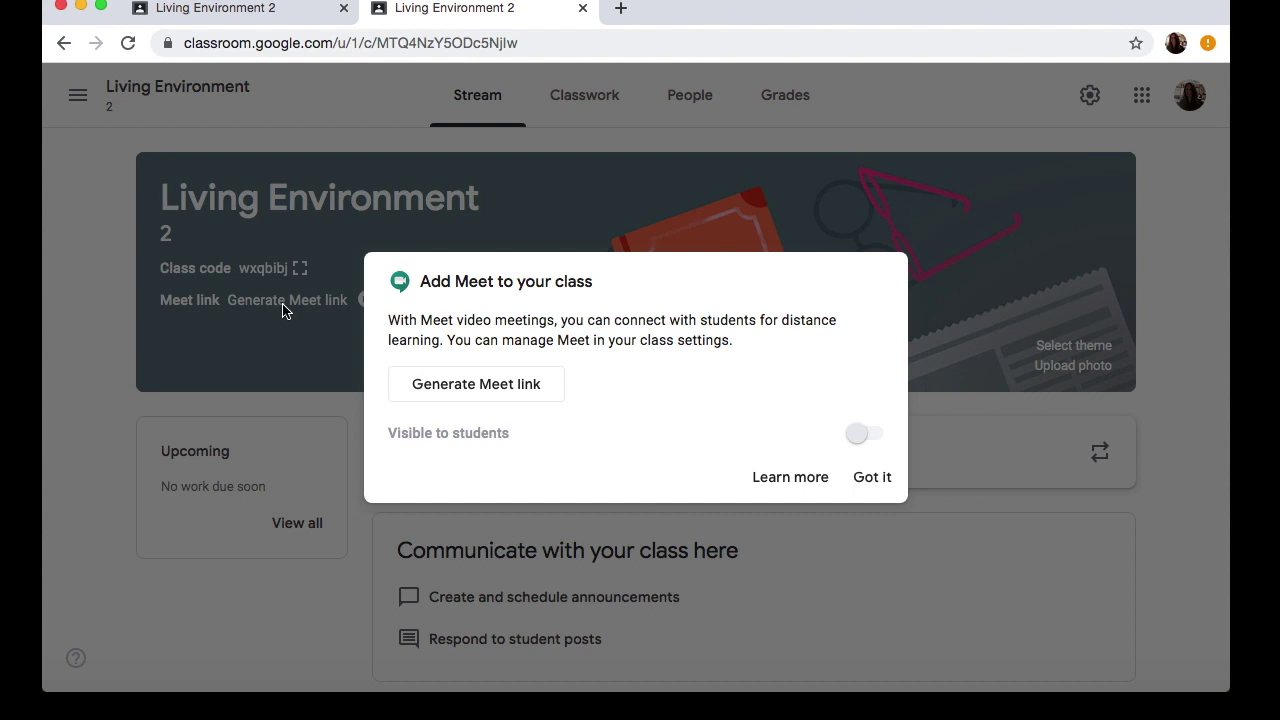
{"action": "left_click", "coordinate": [465, 385]}
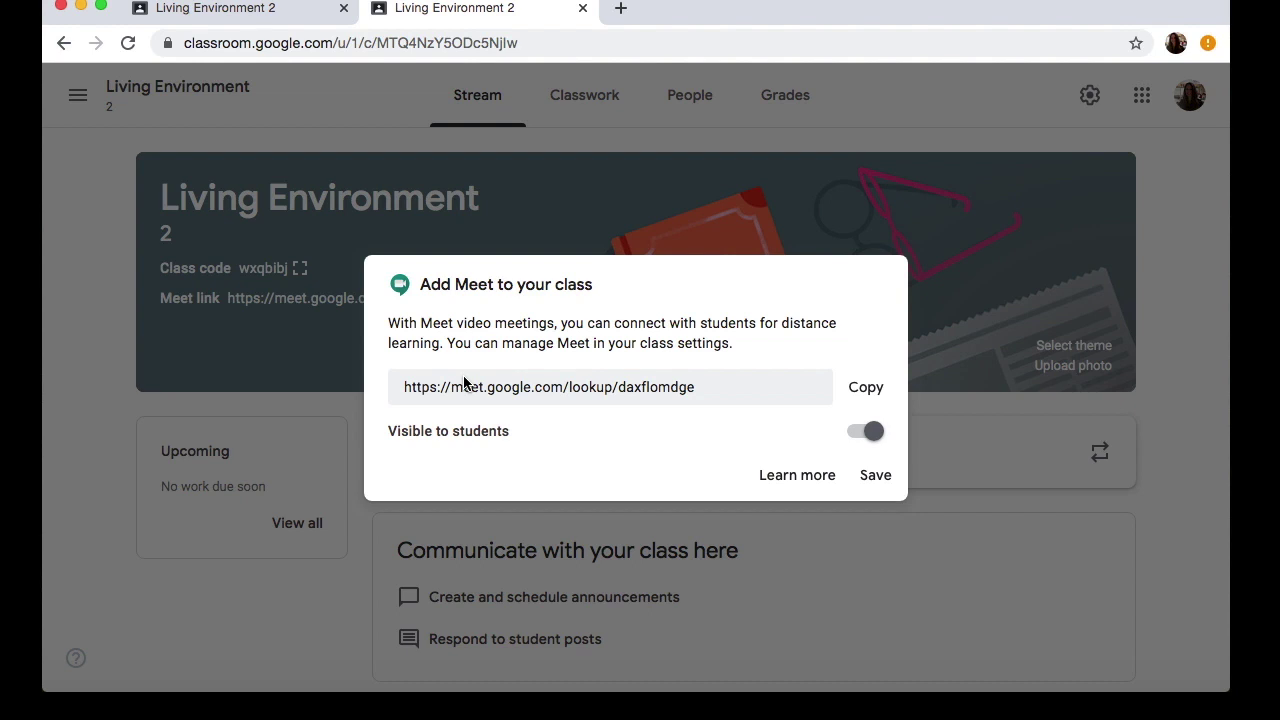
{"action": "left_click", "coordinate": [855, 437]}
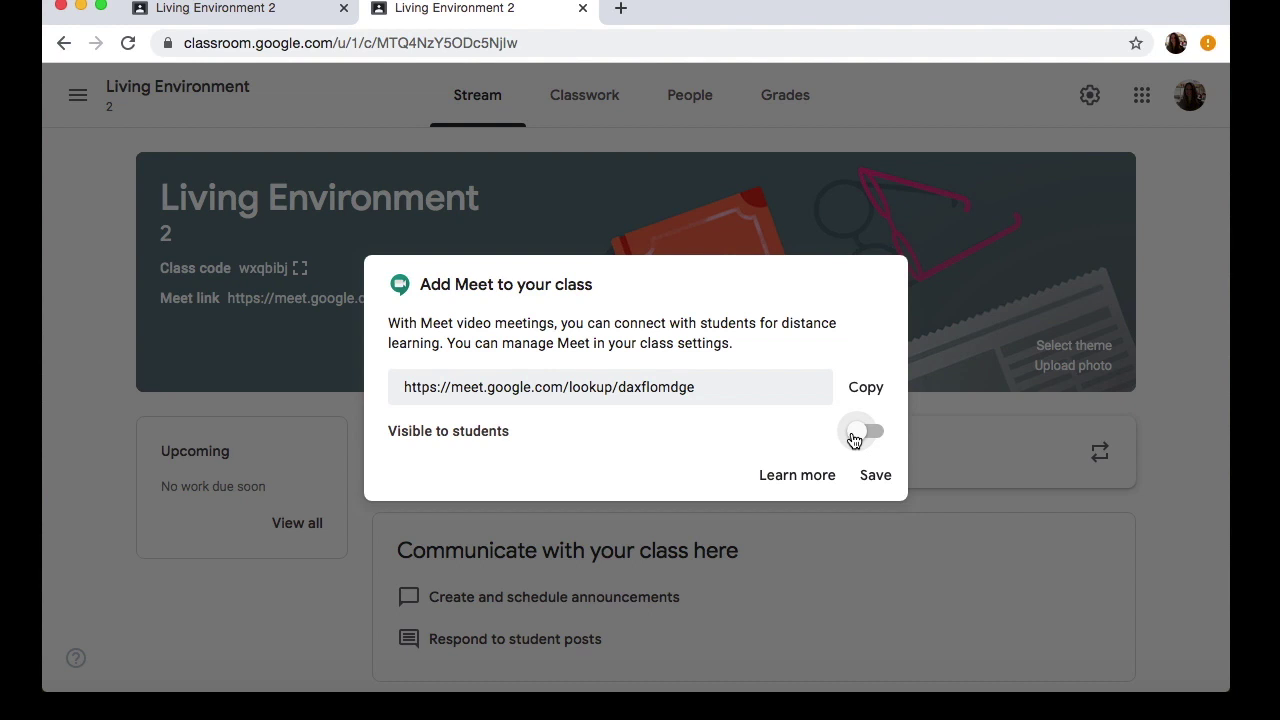
{"action": "left_click", "coordinate": [876, 477]}
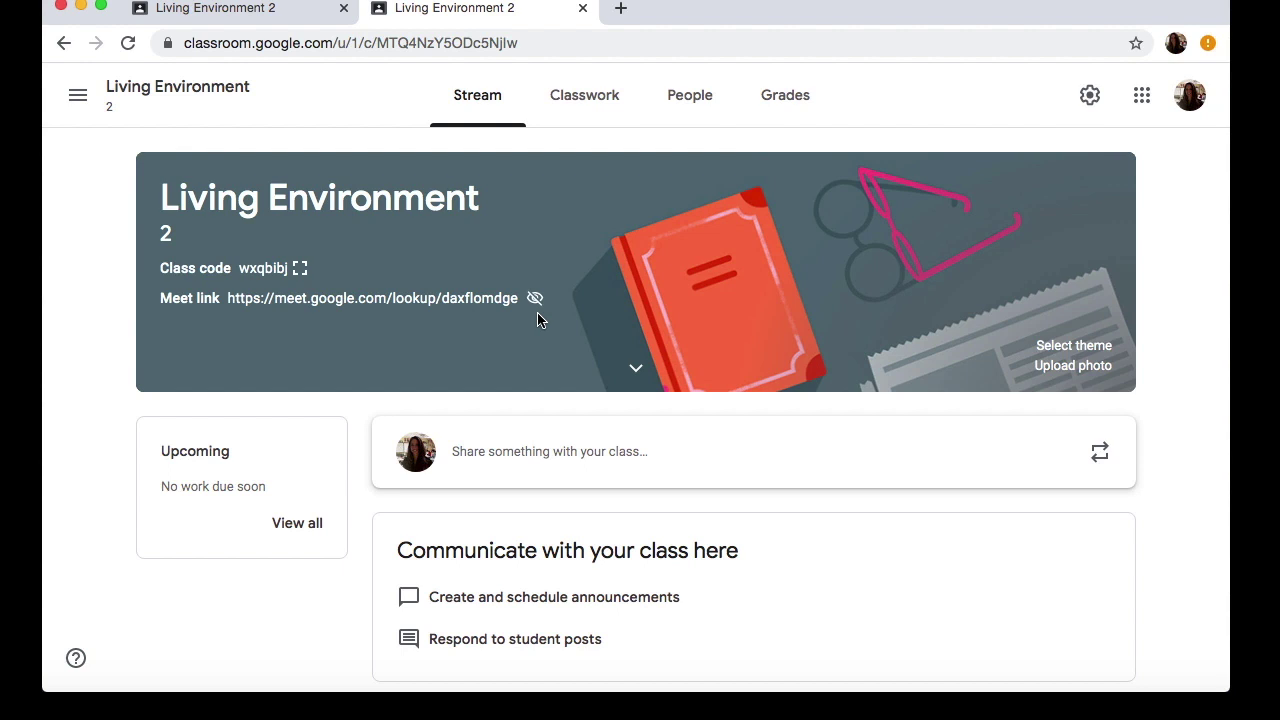
Make the Meet link visible to students in the class settings, save, and open the Meet link from the class banner.
{"action": "left_click", "coordinate": [1090, 95]}
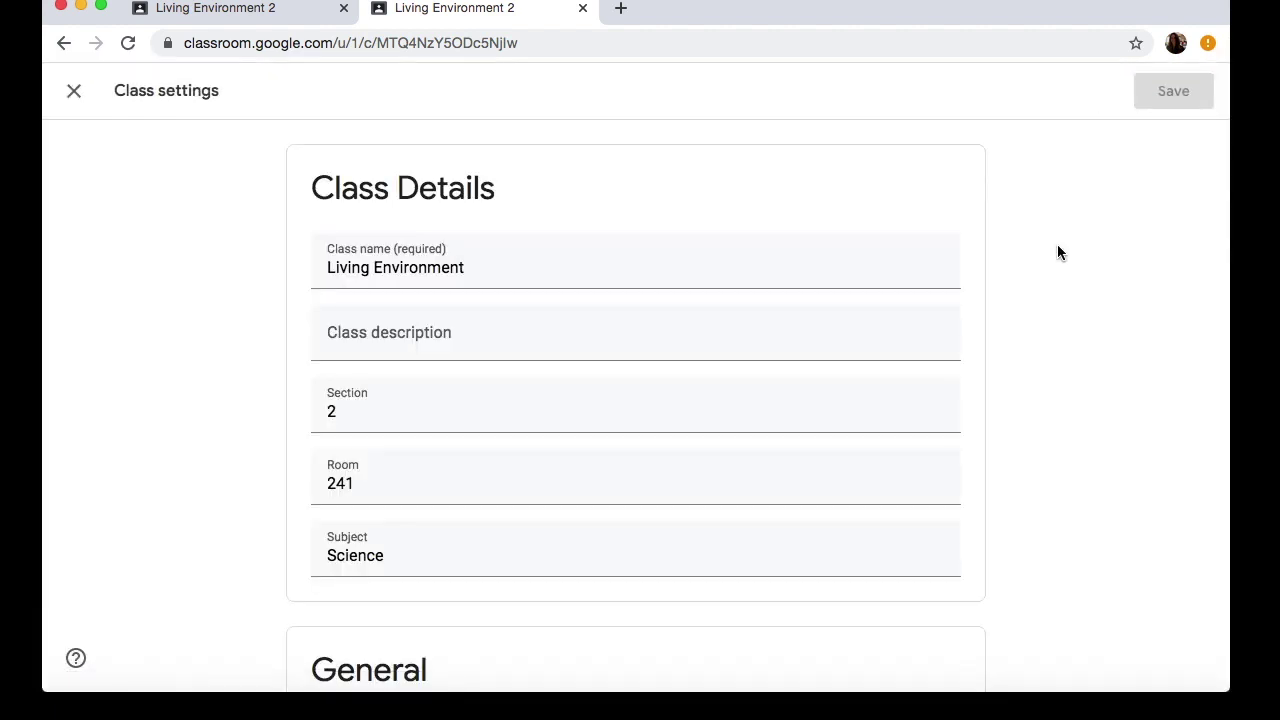
{"action": "scroll", "coordinate": [1058, 252], "scroll_direction": "down", "scroll_amount": 3}
{"action": "scroll", "coordinate": [1058, 252], "scroll_direction": "down", "scroll_amount": 10}
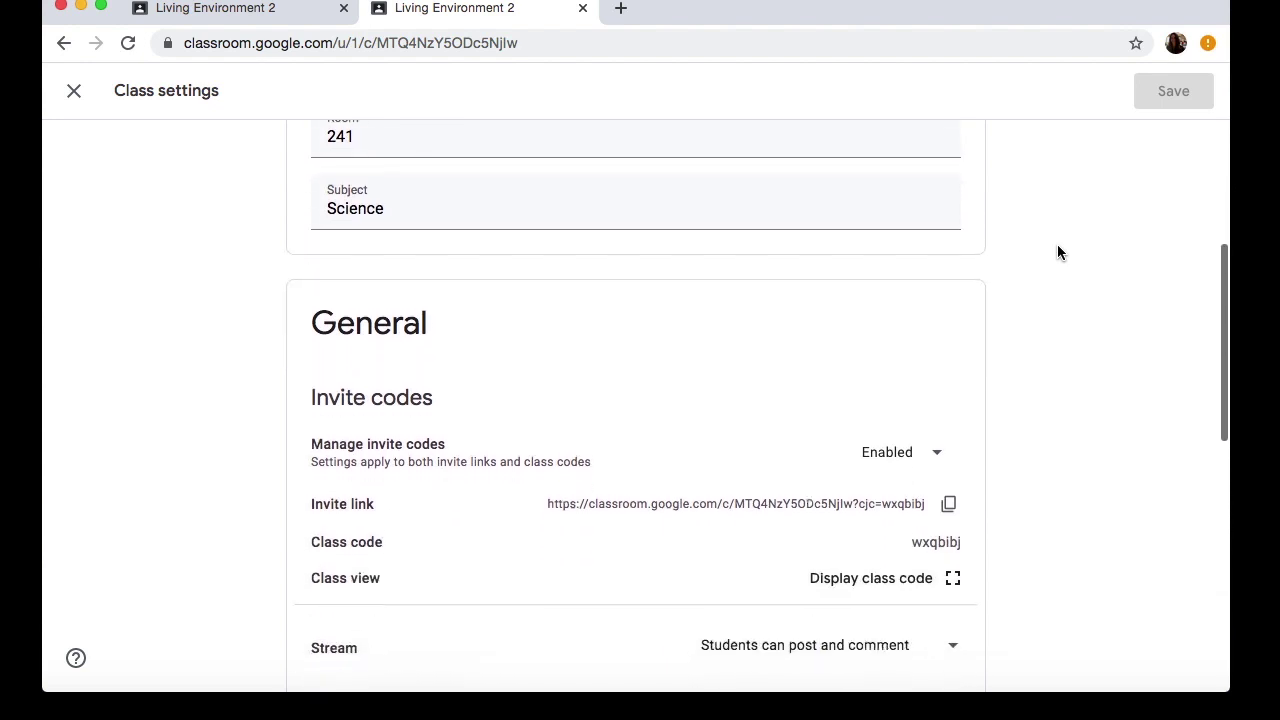
{"action": "scroll", "coordinate": [1058, 252], "scroll_direction": "down", "scroll_amount": 3}
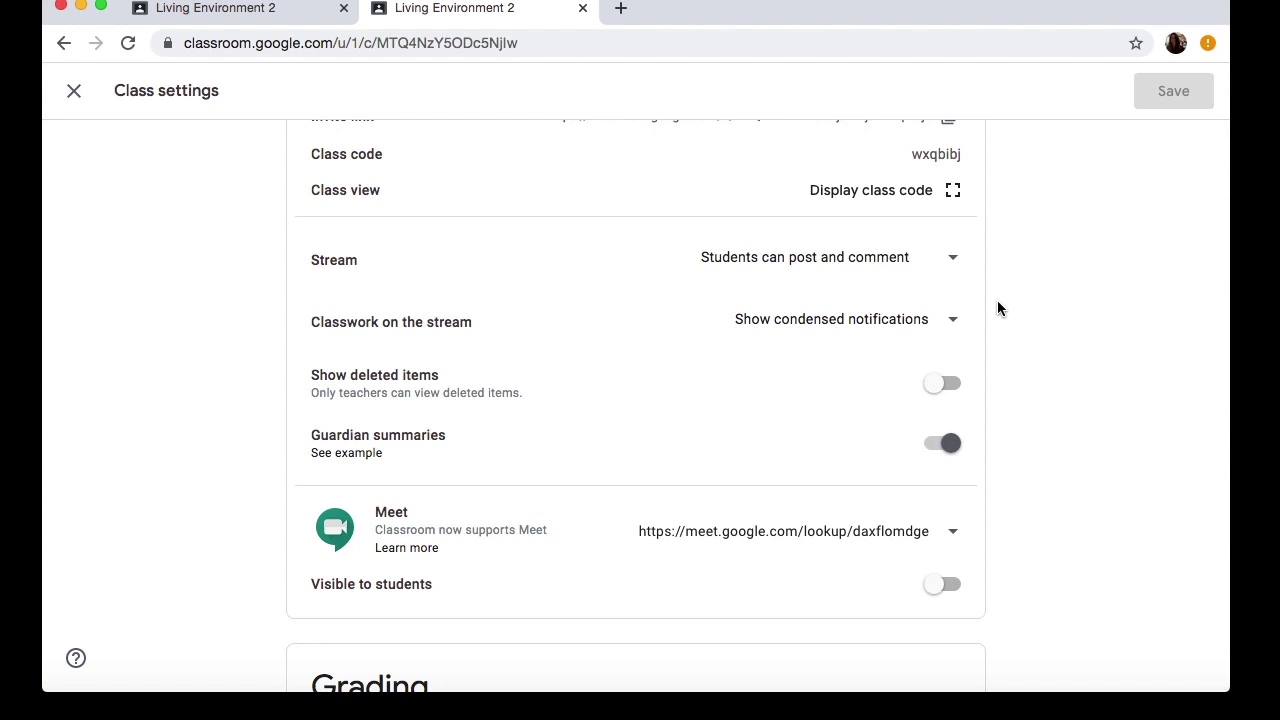
{"action": "left_click", "coordinate": [946, 586]}
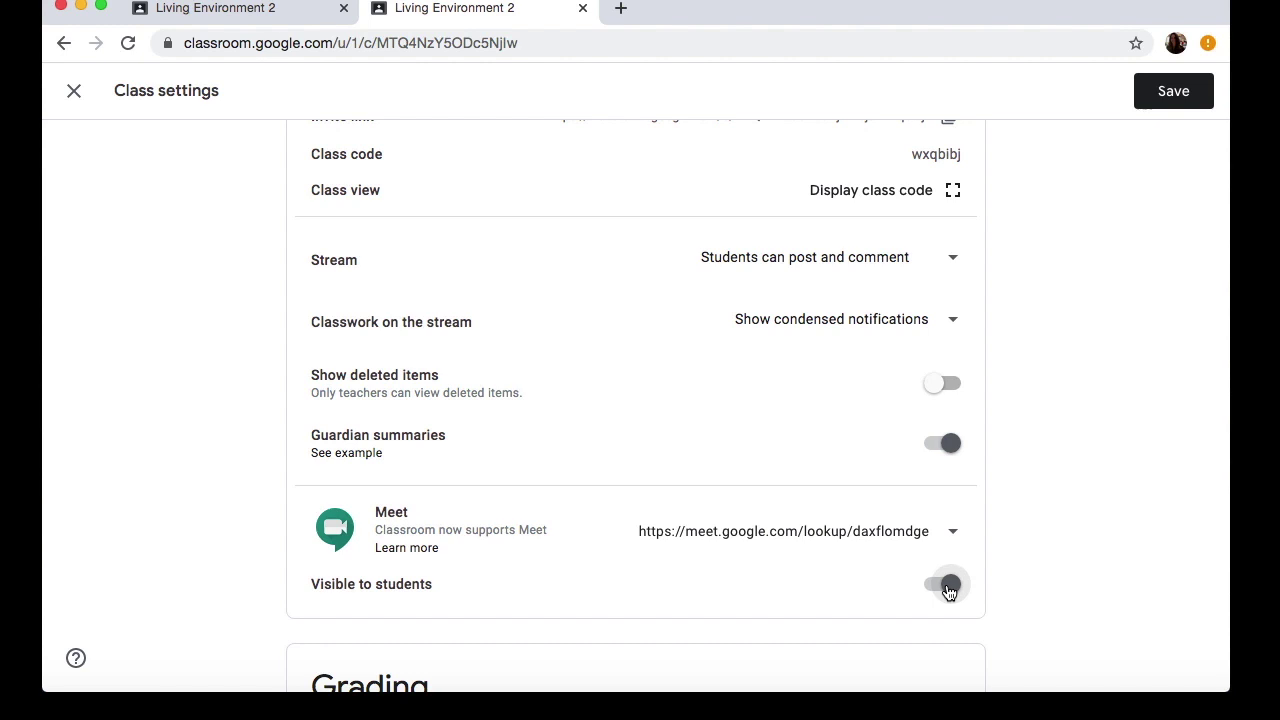
{"action": "left_click", "coordinate": [1170, 97]}
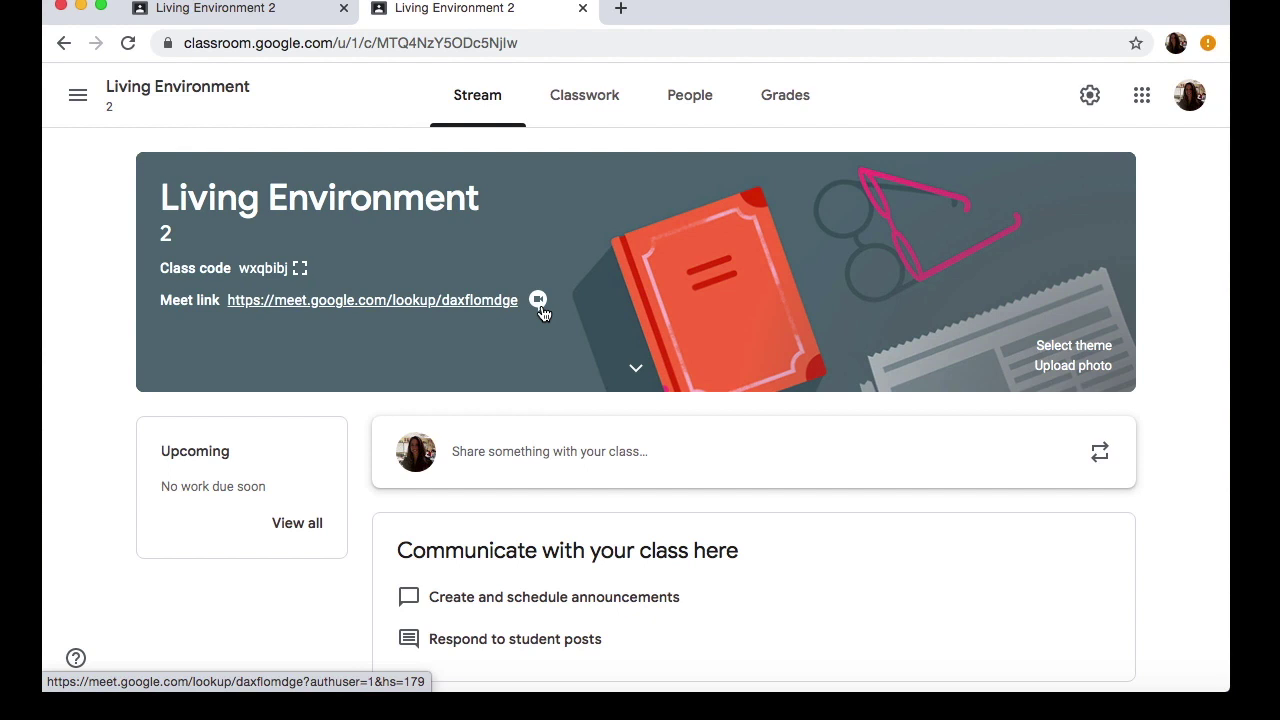
{"action": "left_click", "coordinate": [539, 303]}
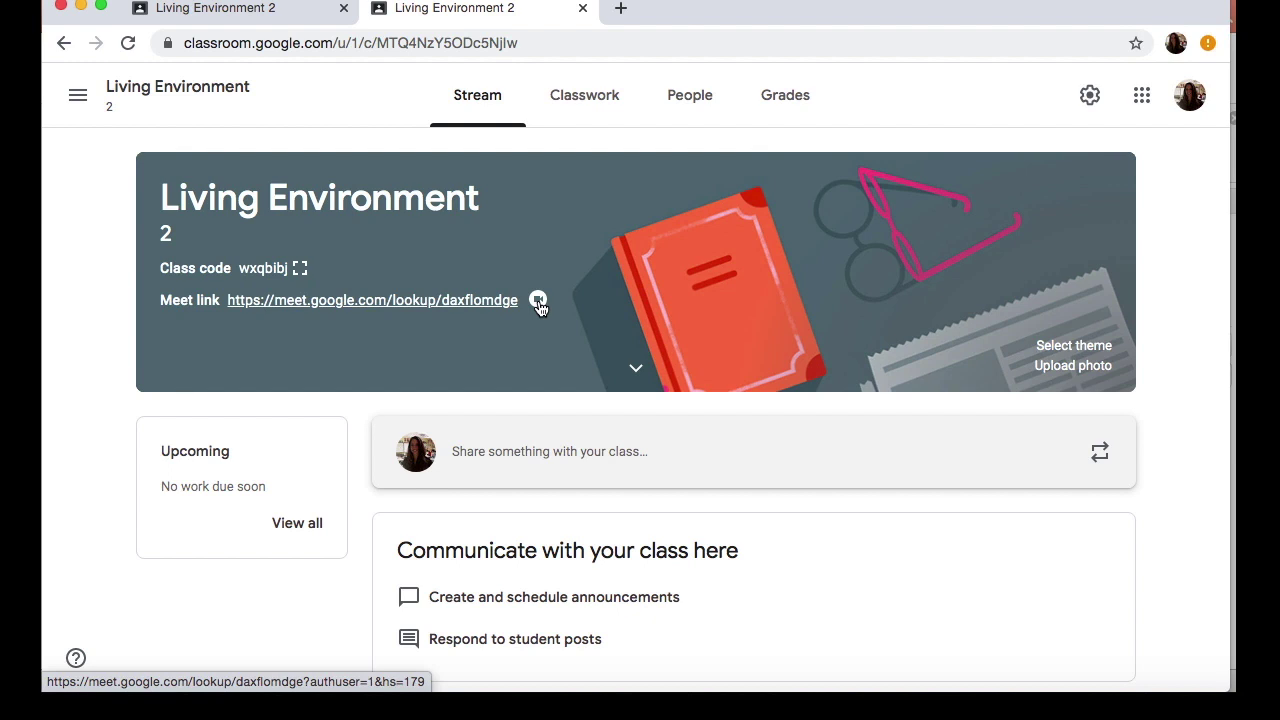
Post the announcement "Welcome!" to all students in the class stream and look at the post's options, choosing none.
{"action": "left_click", "coordinate": [512, 456]}
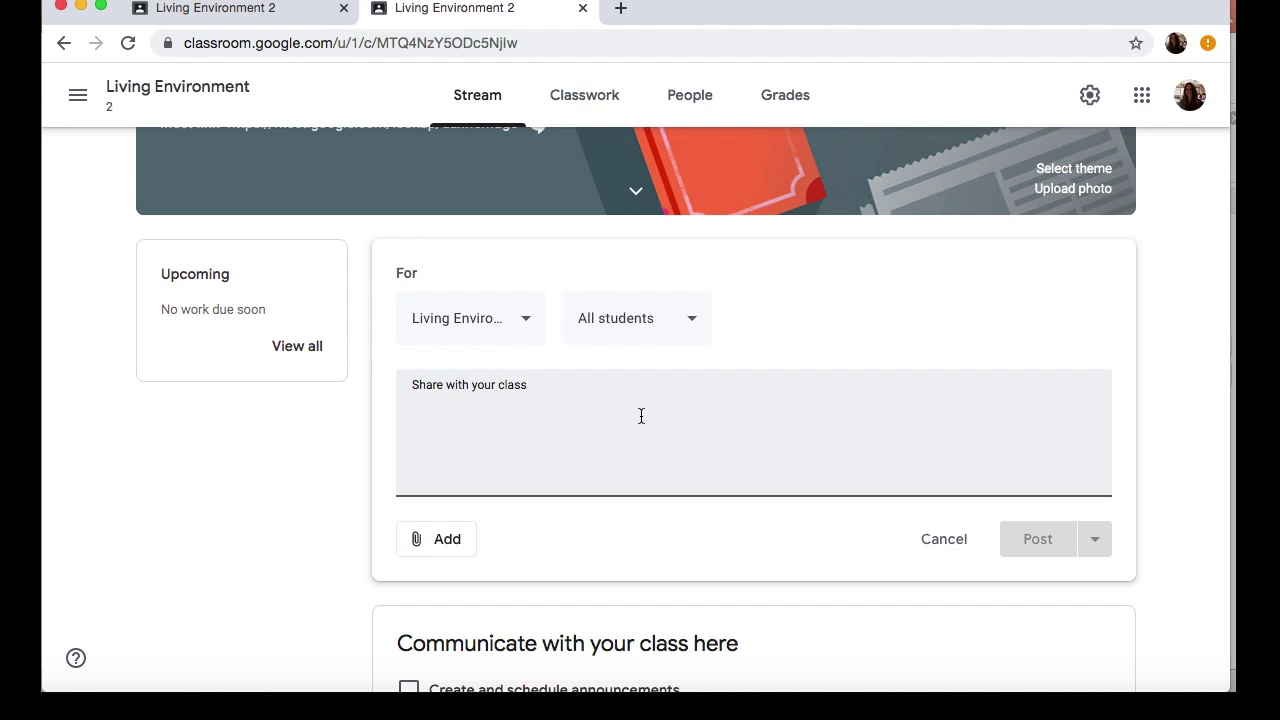
{"action": "type", "text": "Welcome"}
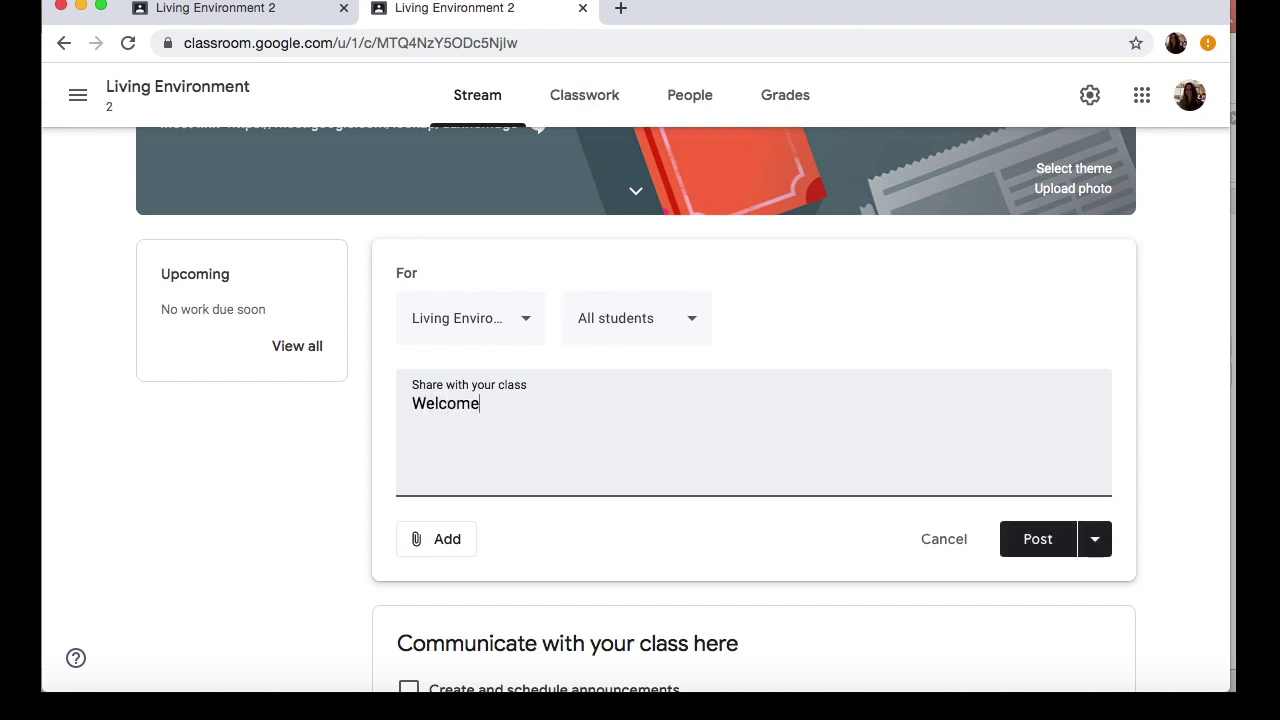
{"action": "type", "text": "!"}
{"action": "left_click", "coordinate": [438, 545]}
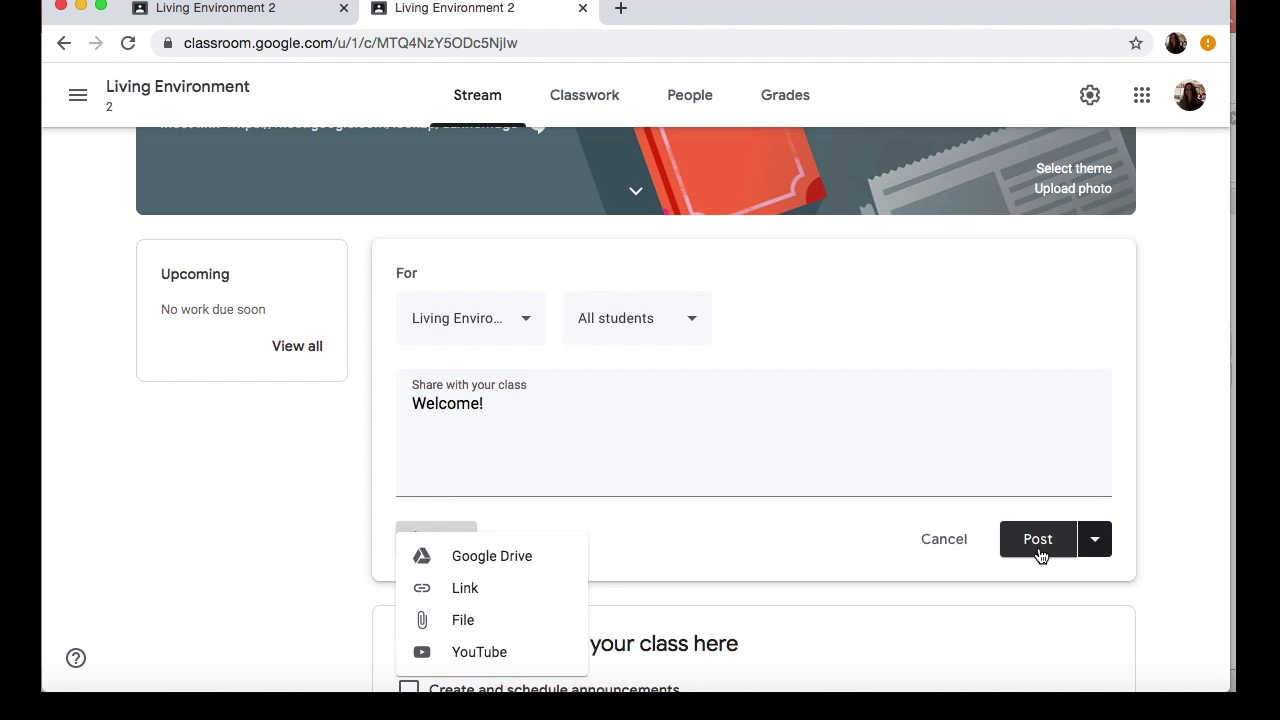
{"action": "left_click", "coordinate": [1097, 545]}
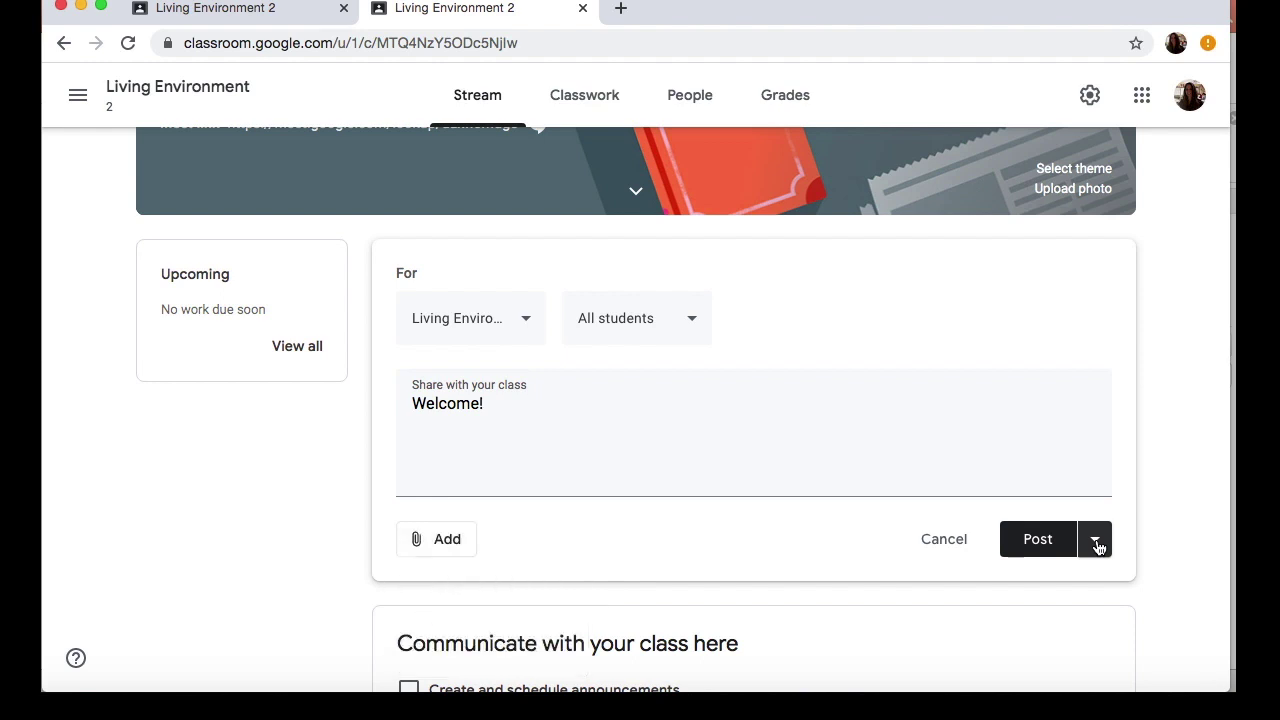
{"action": "left_click", "coordinate": [1097, 545]}
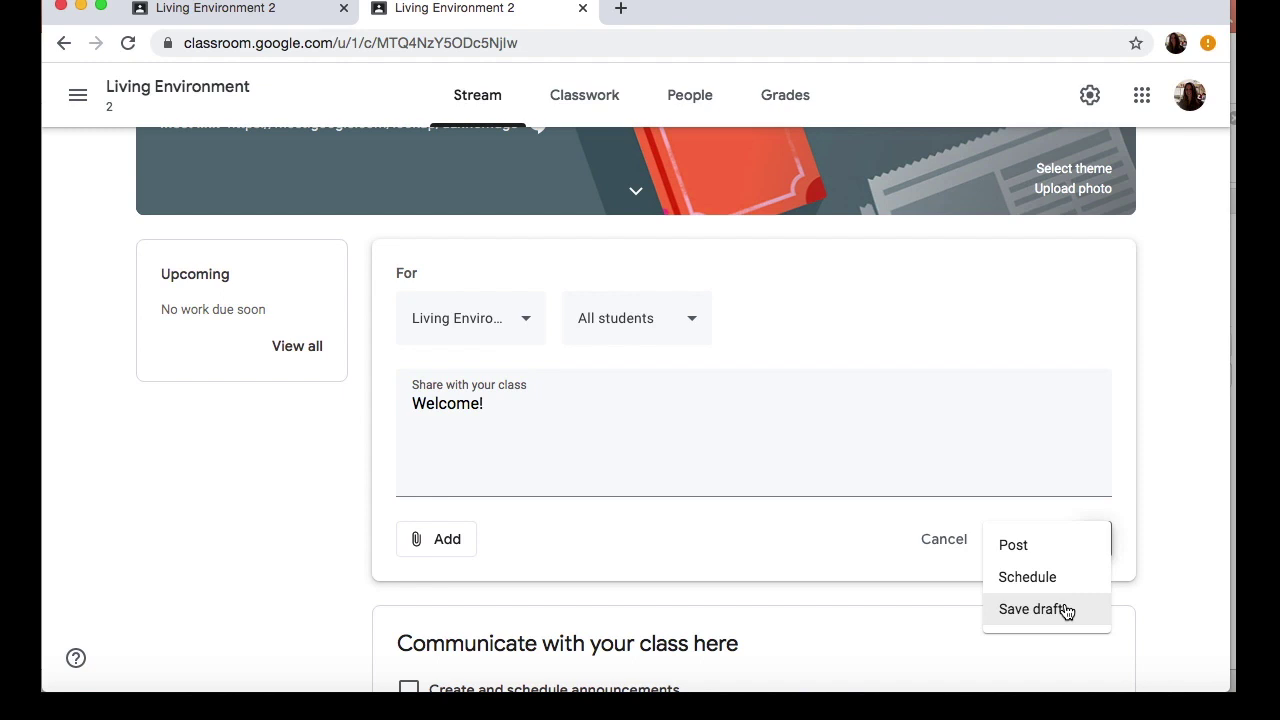
{"action": "left_click", "coordinate": [1051, 549]}
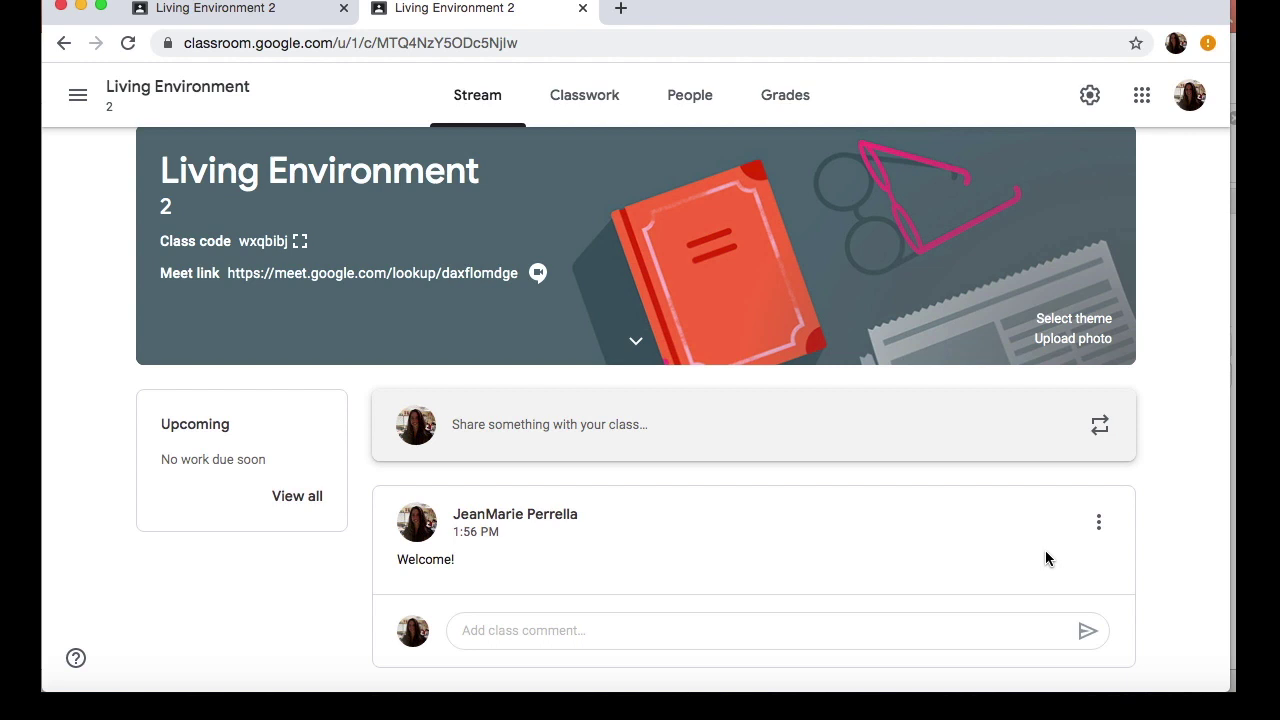
{"action": "left_click", "coordinate": [1099, 521]}
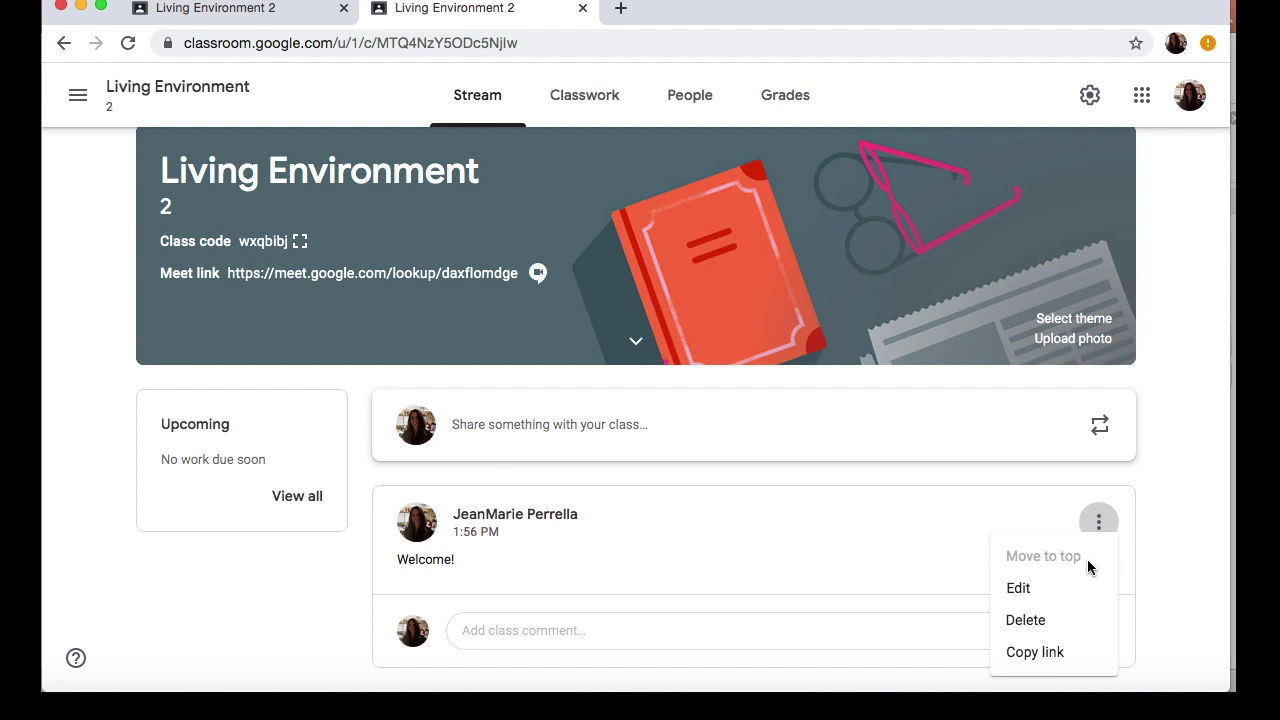
{"action": "left_click", "coordinate": [1163, 563]}
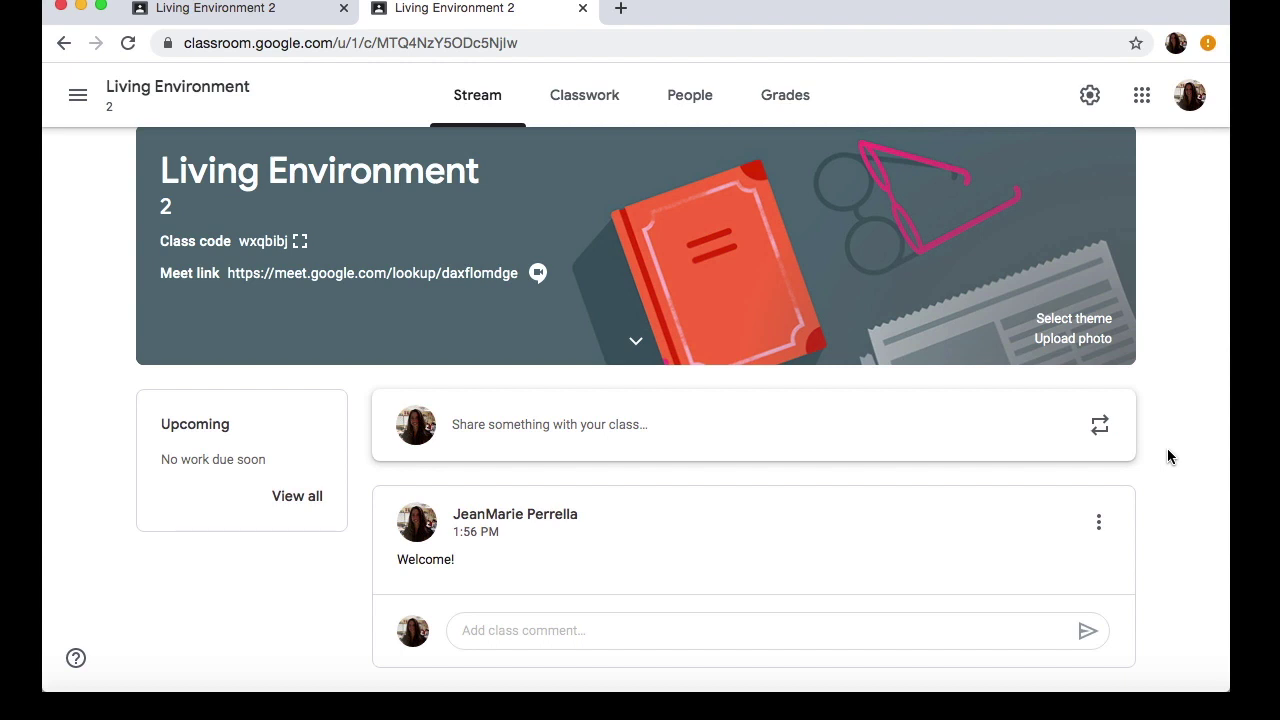
Review the class settings' choices for student posting on the stream and for classwork notifications, changing neither.
{"action": "left_click", "coordinate": [1091, 97]}
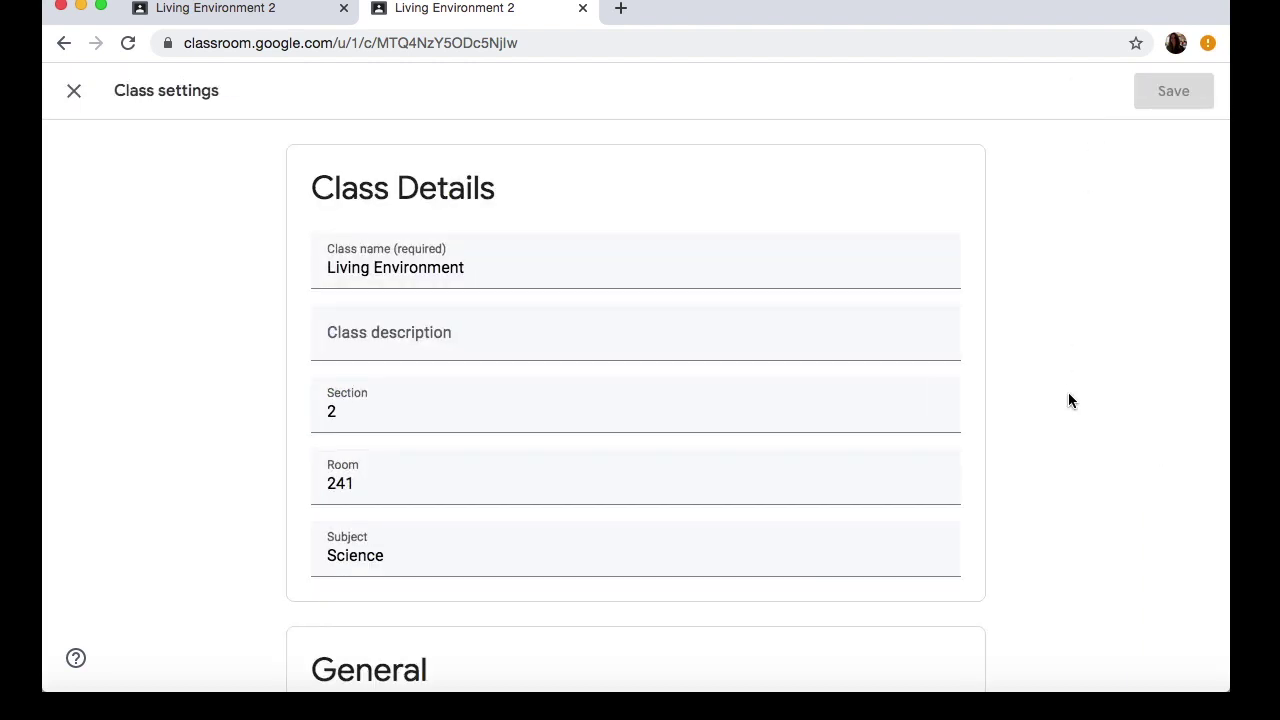
{"action": "scroll", "coordinate": [1068, 400], "scroll_direction": "down", "scroll_amount": 5}
{"action": "scroll", "coordinate": [1068, 400], "scroll_direction": "down", "scroll_amount": 3}
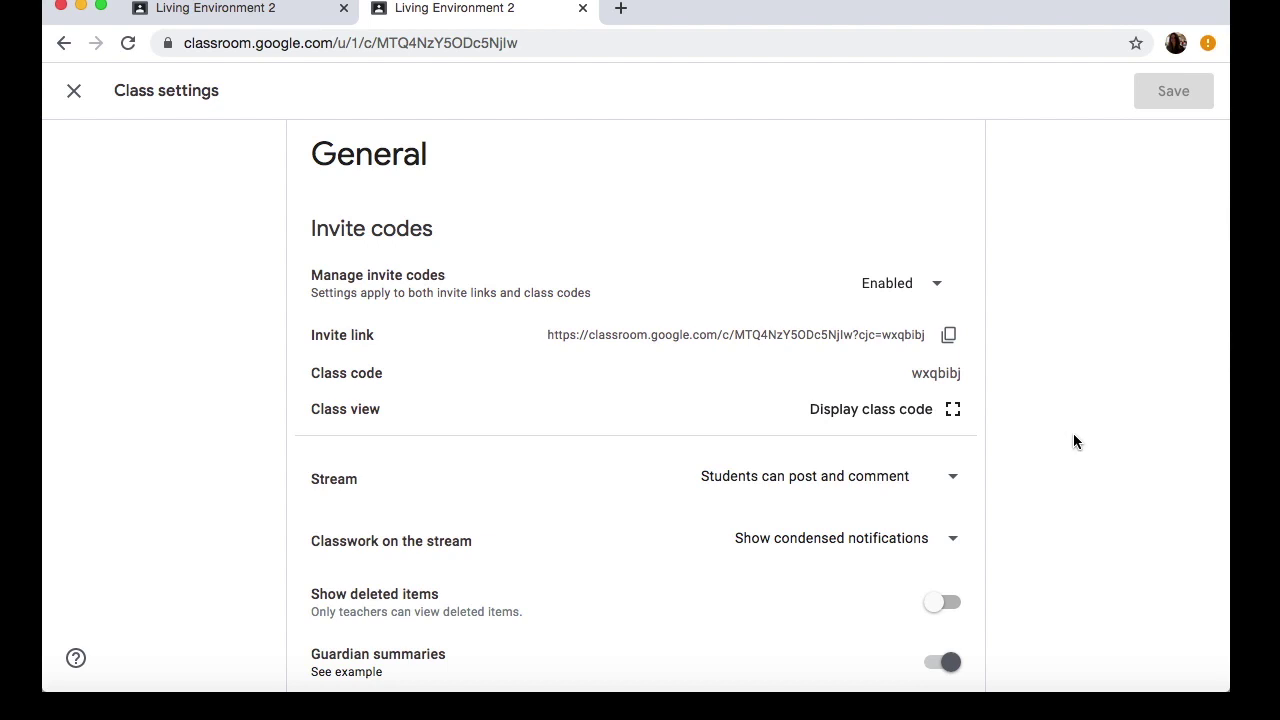
{"action": "left_click", "coordinate": [953, 478]}
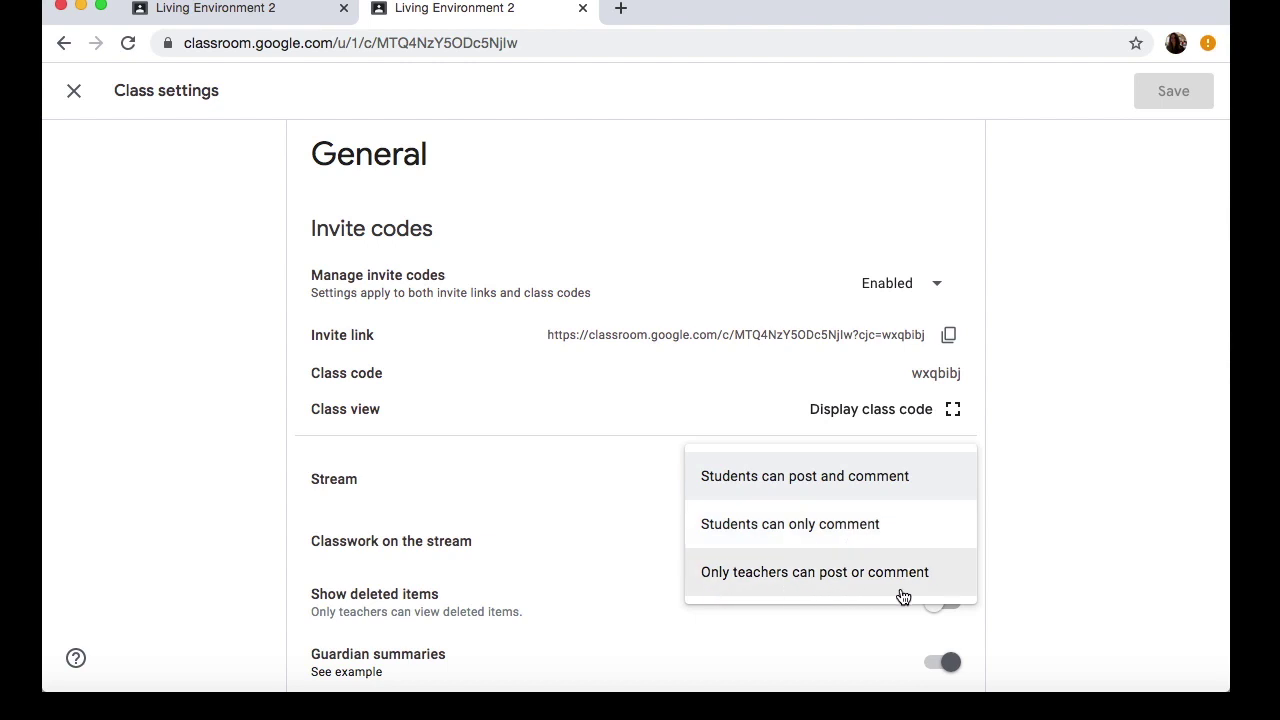
{"action": "left_click", "coordinate": [1025, 549]}
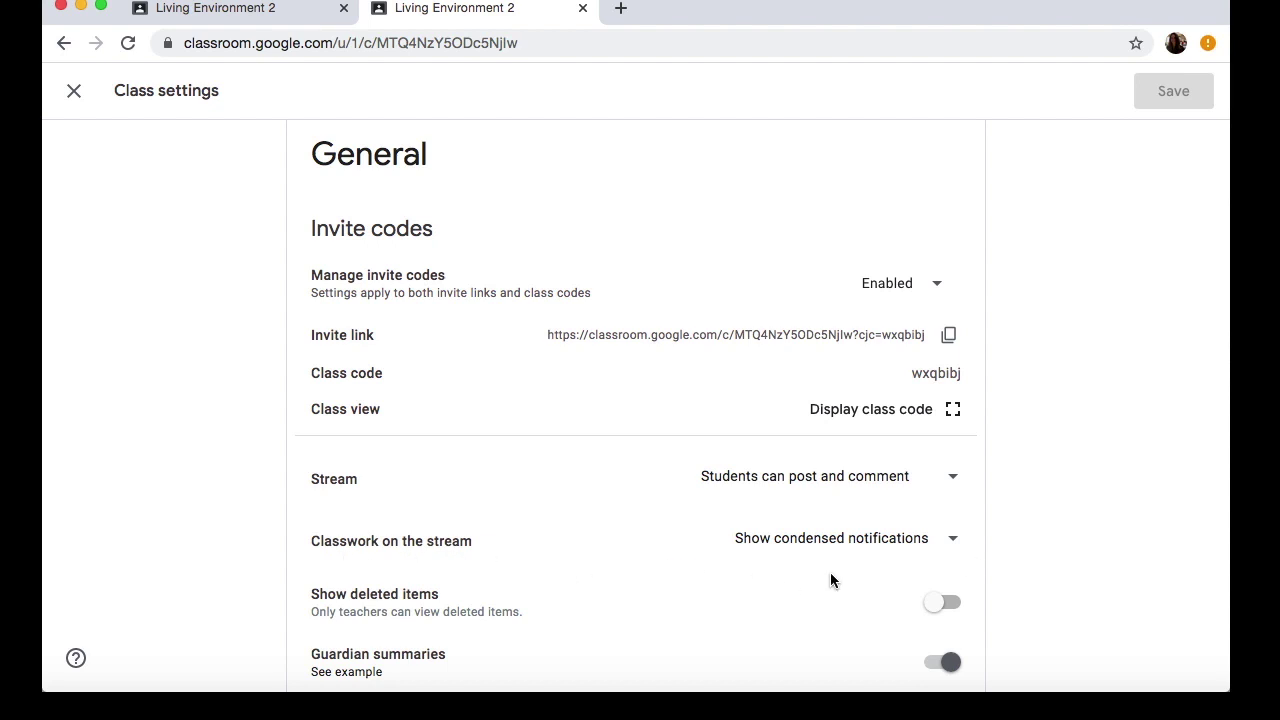
{"action": "left_click", "coordinate": [954, 541]}
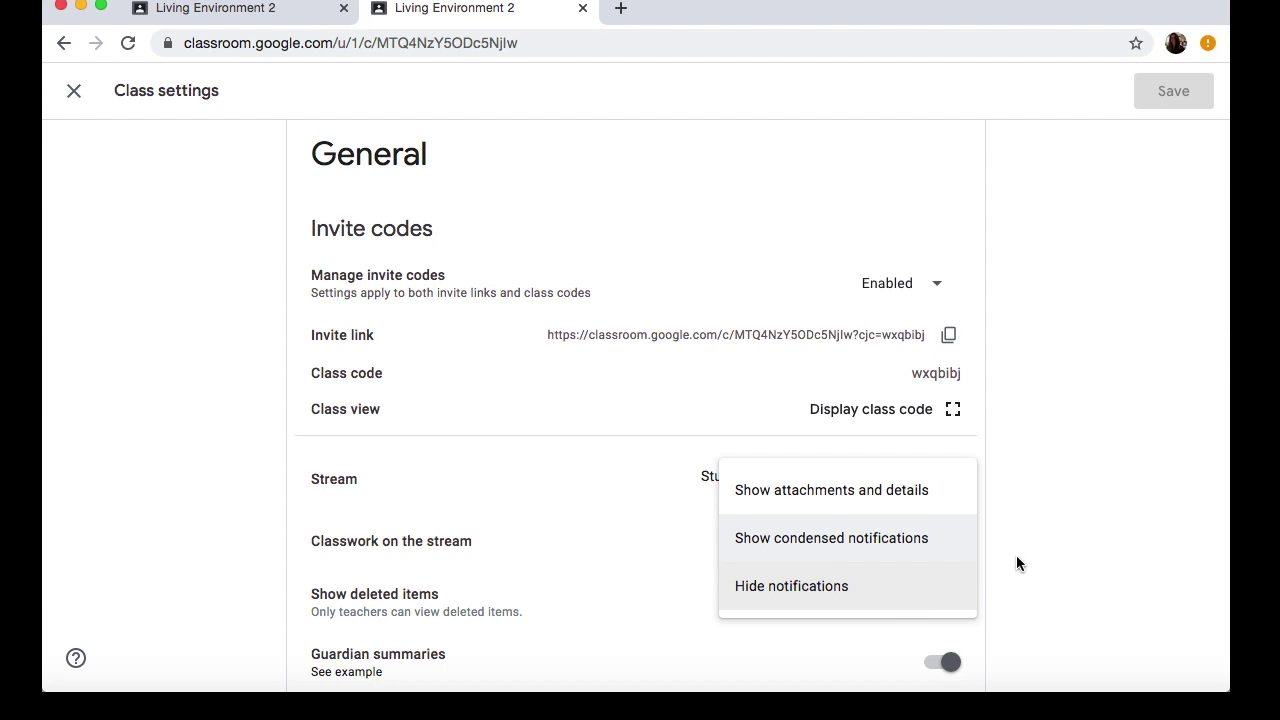
{"action": "left_click", "coordinate": [1046, 545]}
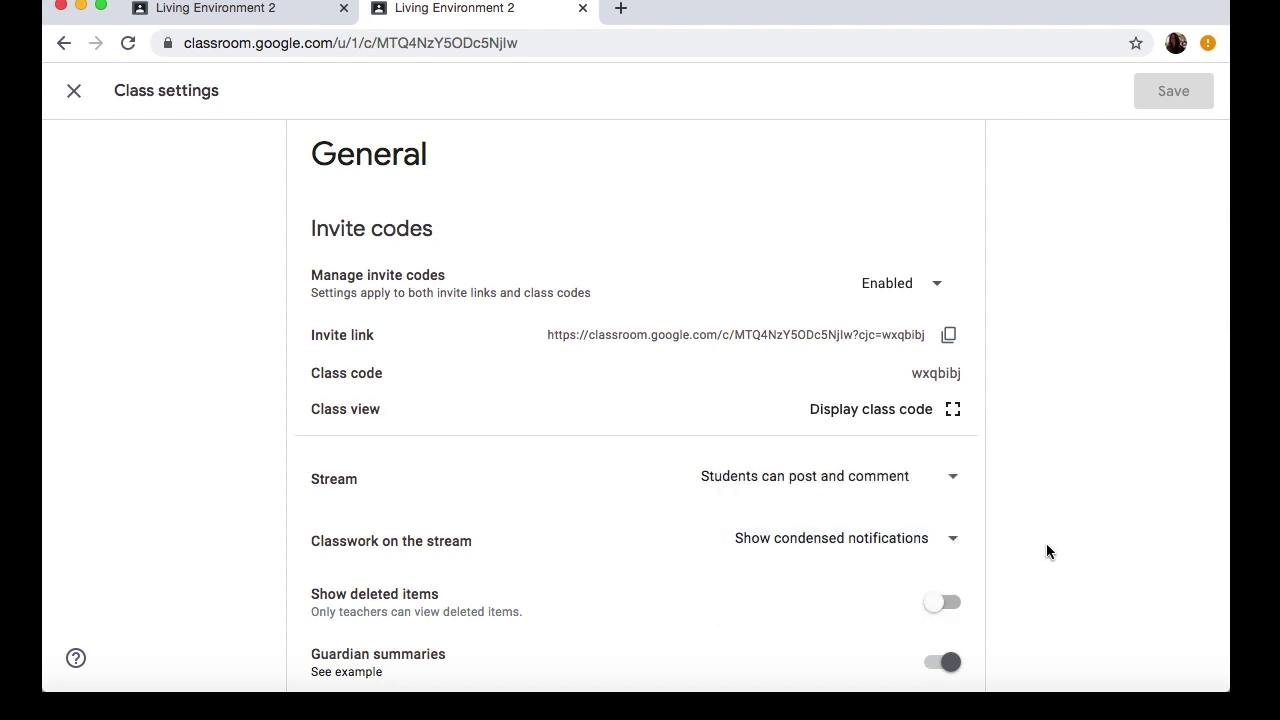